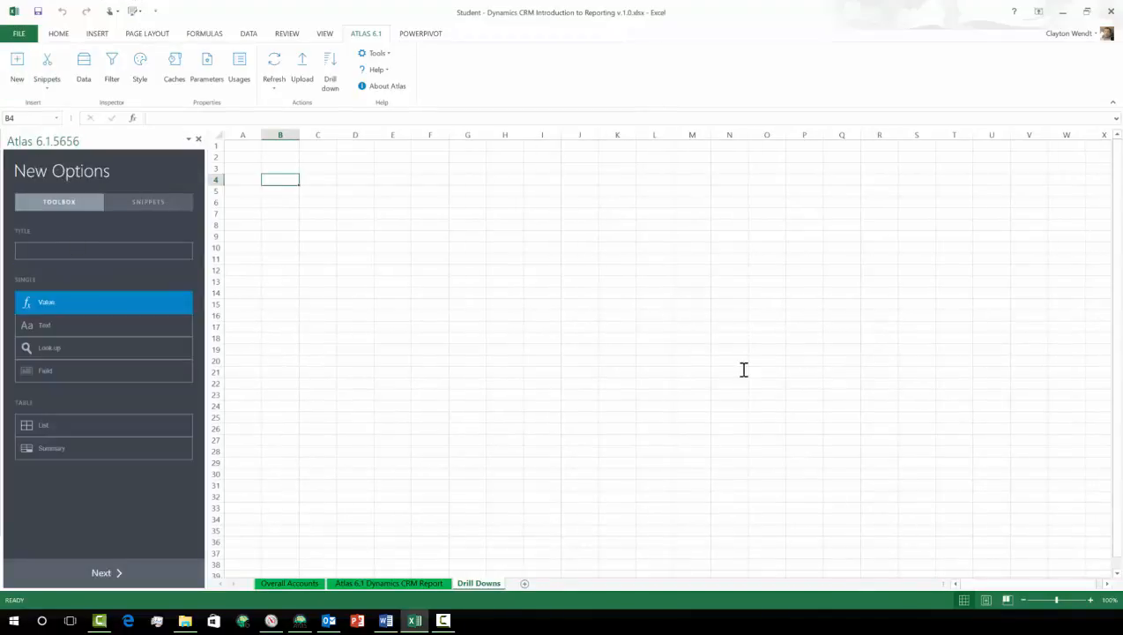
Step: Start a new list titled US Opp Drill based on the Opportunity table of the CRM2015 source
left_click(125, 432)
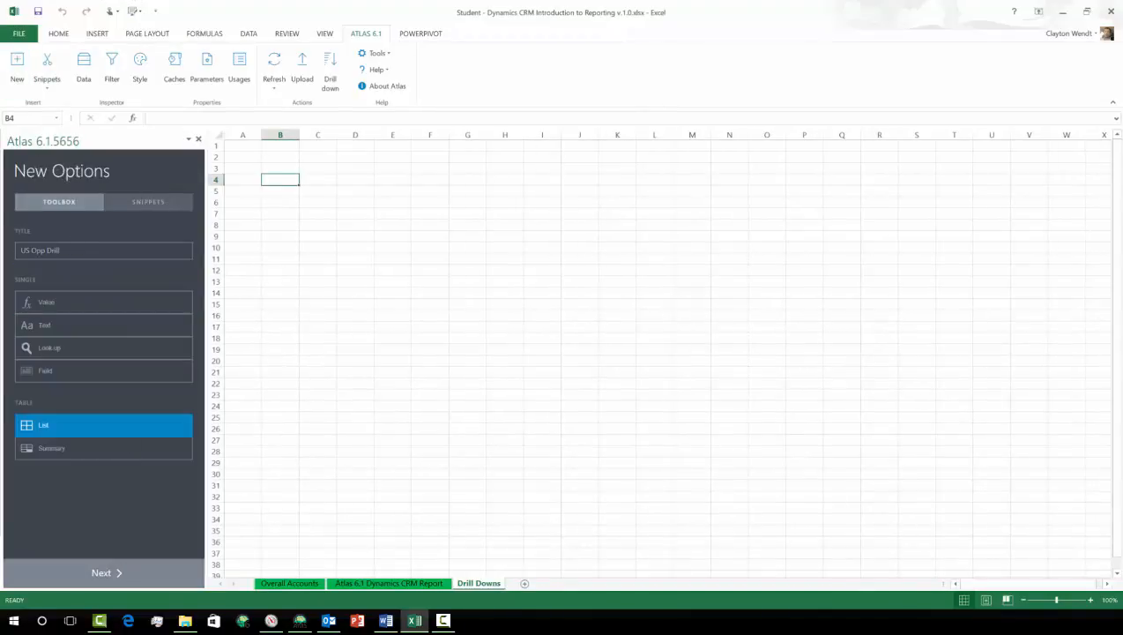
left_click(106, 573)
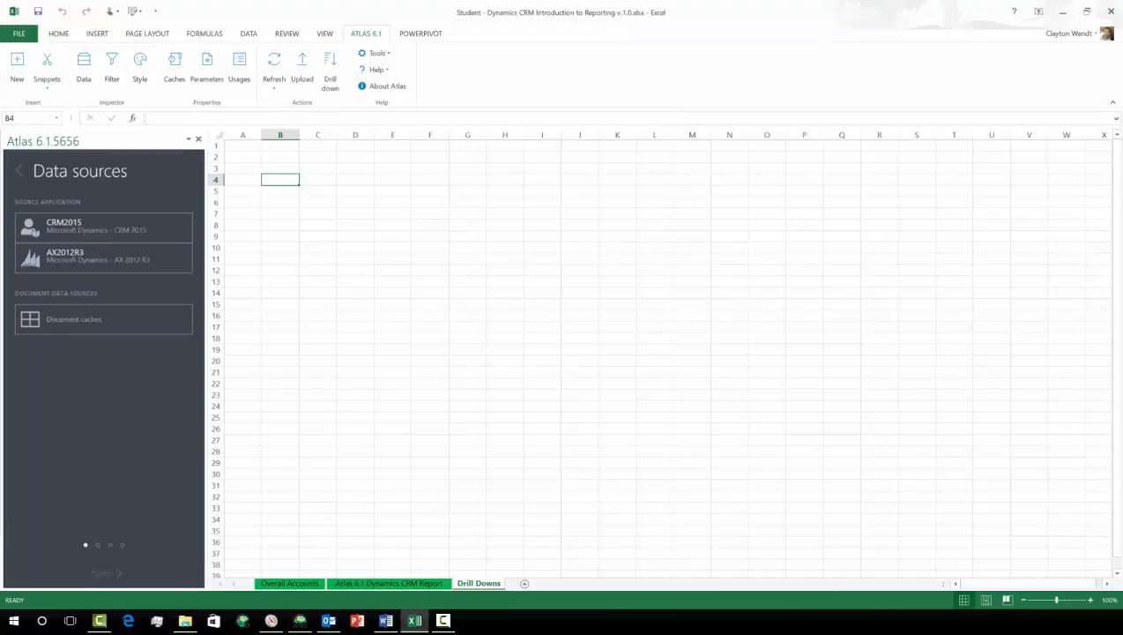
double_click(129, 225)
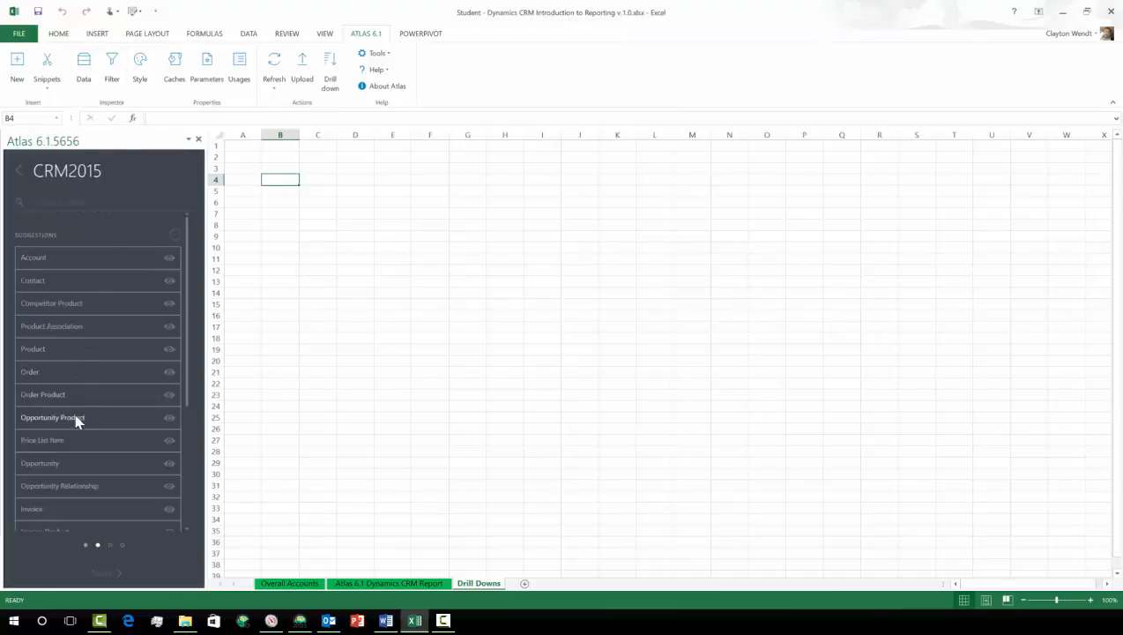
left_click(74, 464)
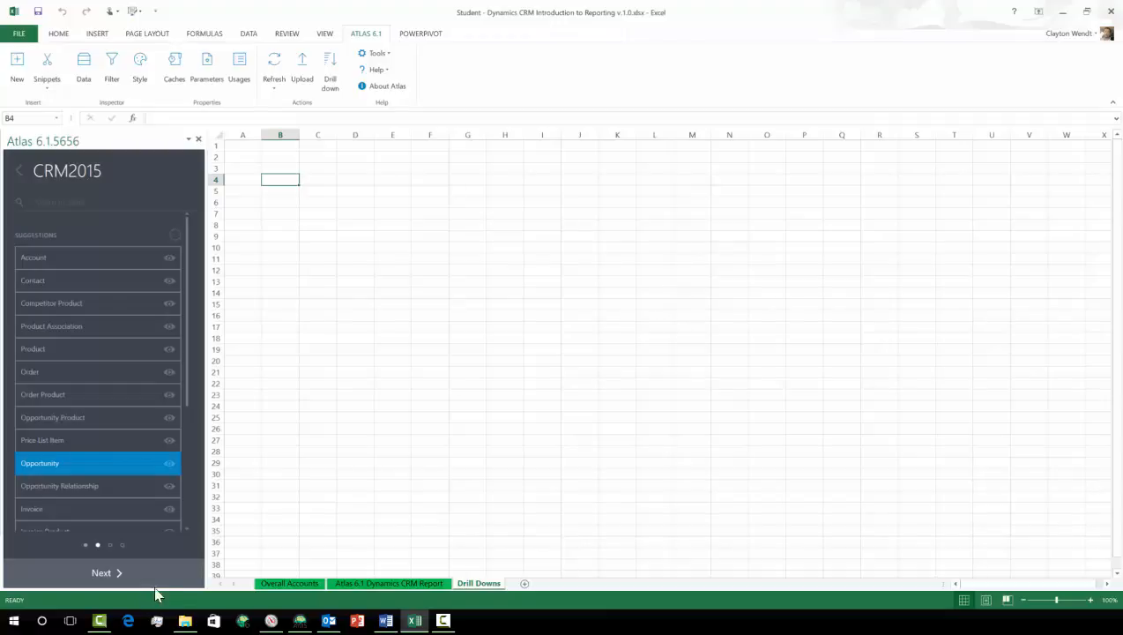
left_click(159, 571)
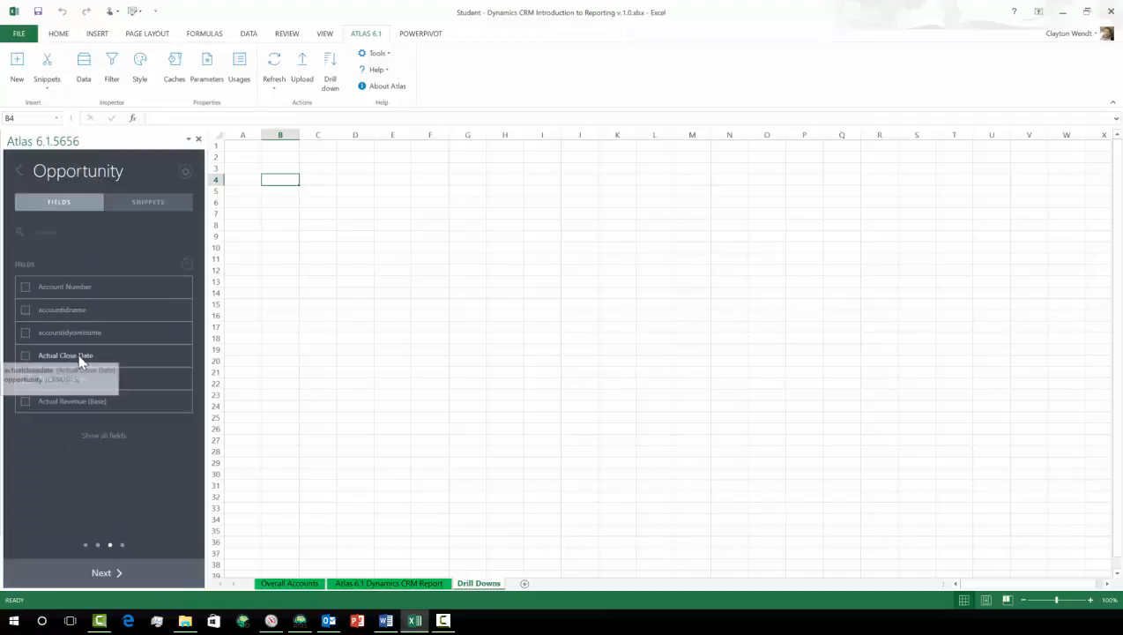
Step: Find and add the Est. Revenue (Base), Est. Close Date and Description fields to the Opportunity list
left_click(68, 231)
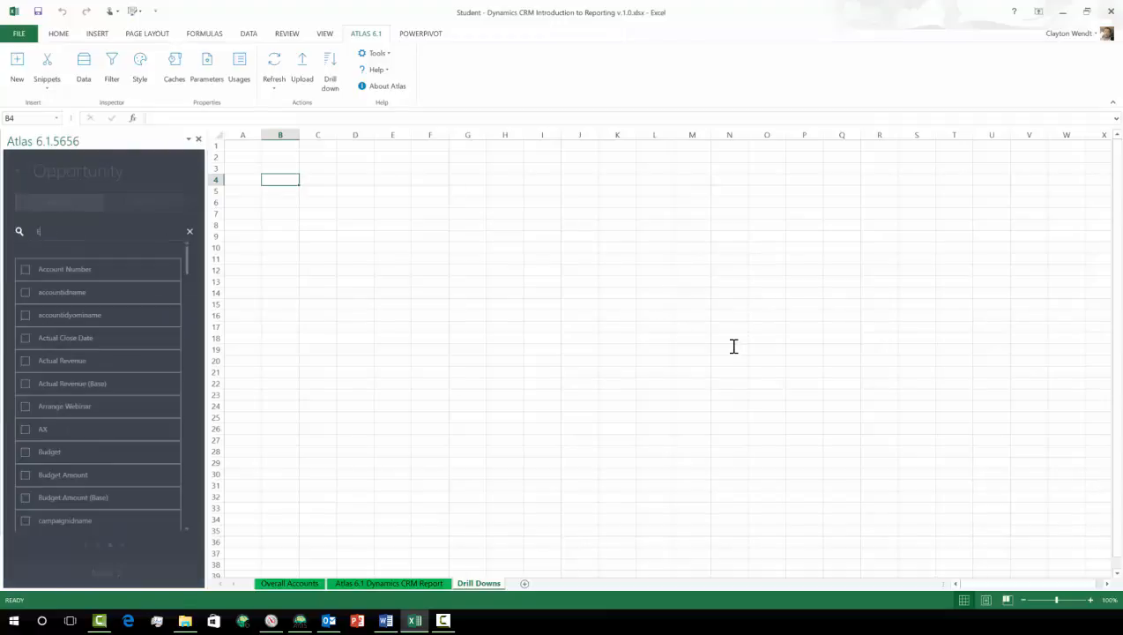
type("EST")
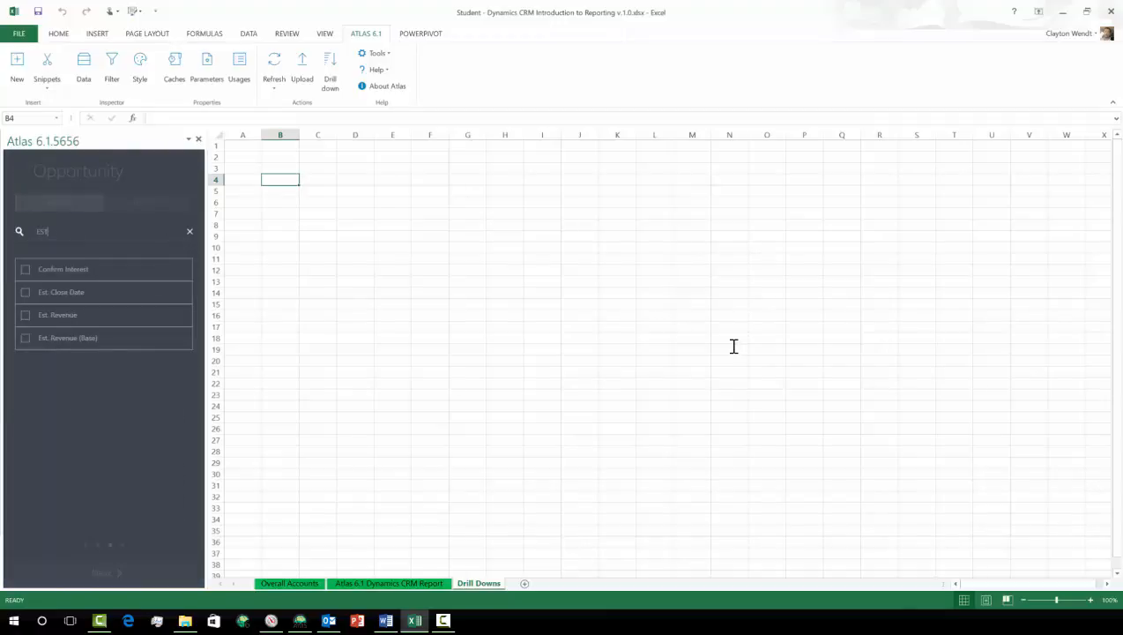
left_click(25, 339)
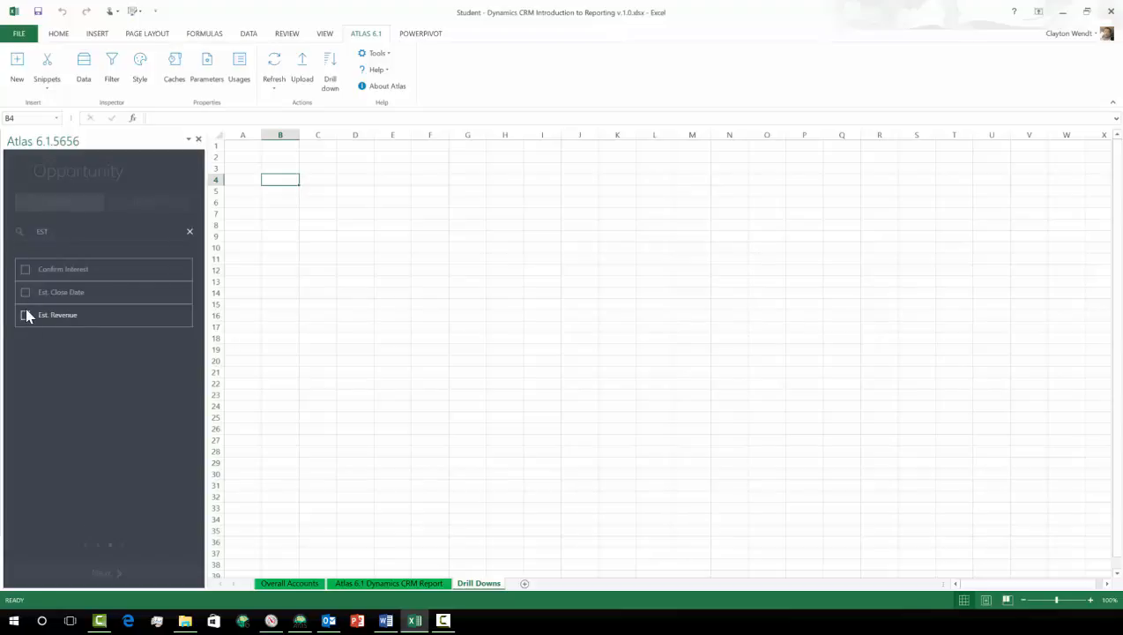
left_click(25, 291)
type("Desc")
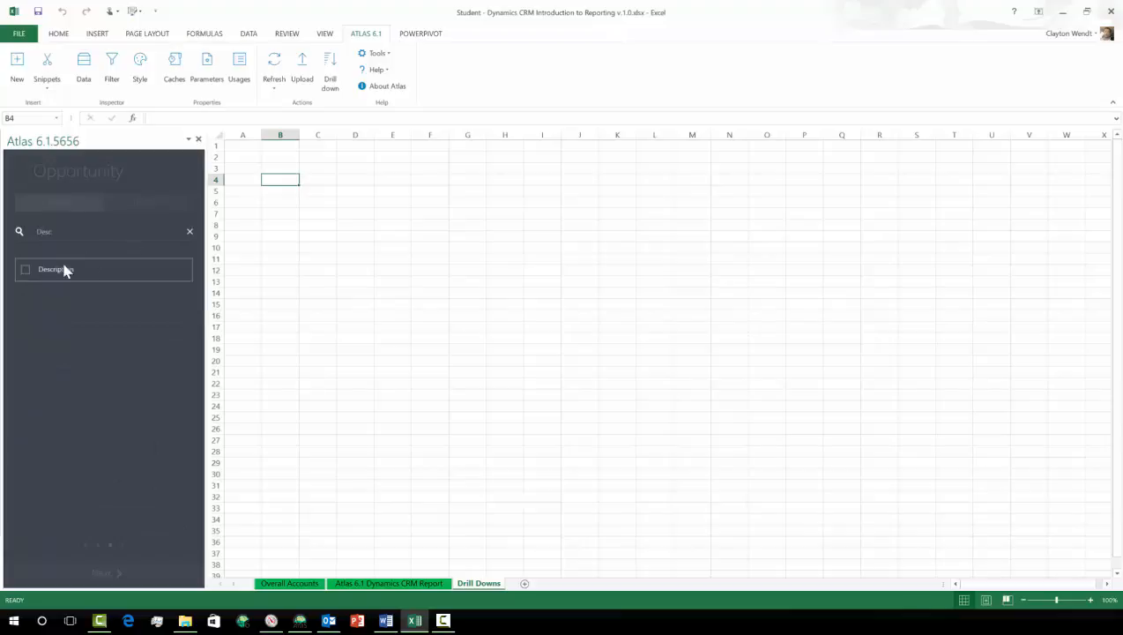
left_click(24, 269)
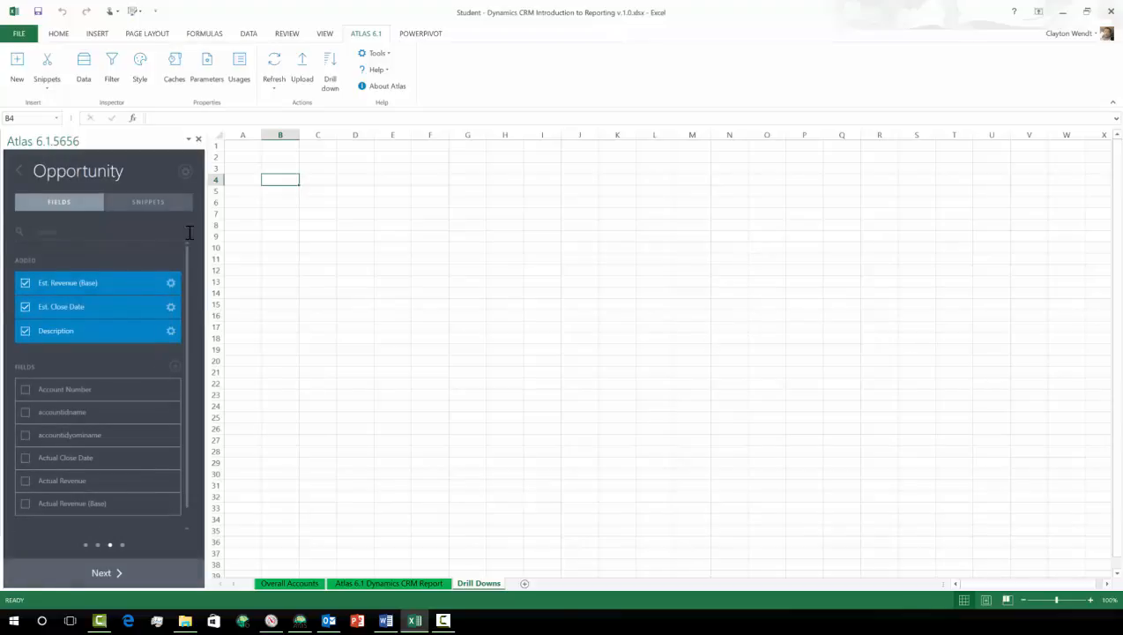
Step: Add Account Number, Account Name and Open Deals from the Account table related through opportunity_customer_accounts
left_click(174, 365)
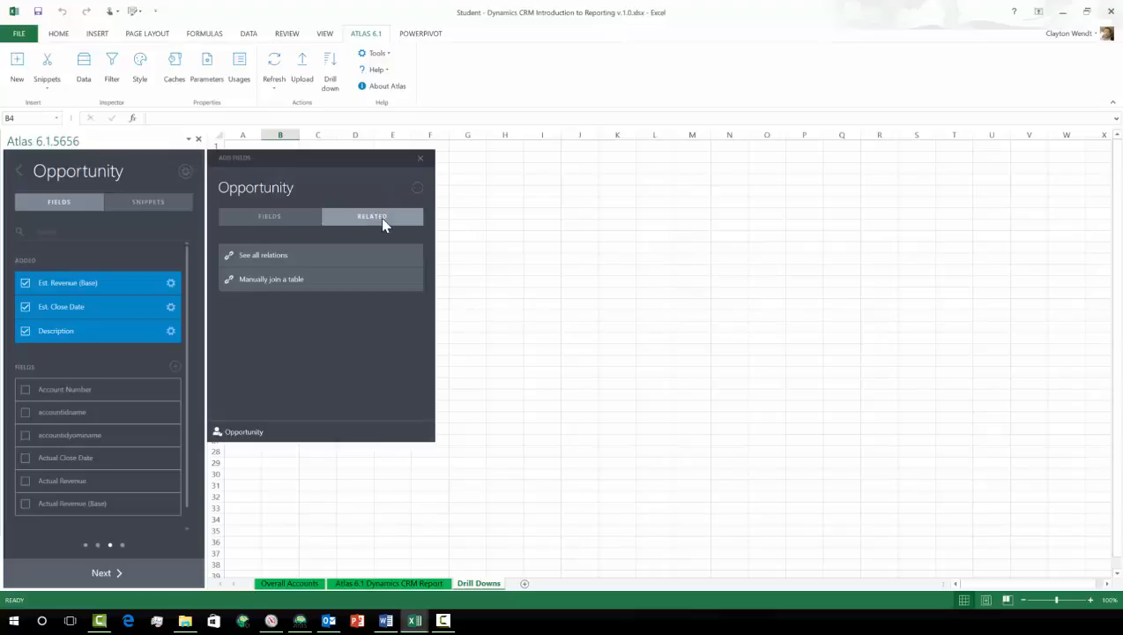
left_click(263, 255)
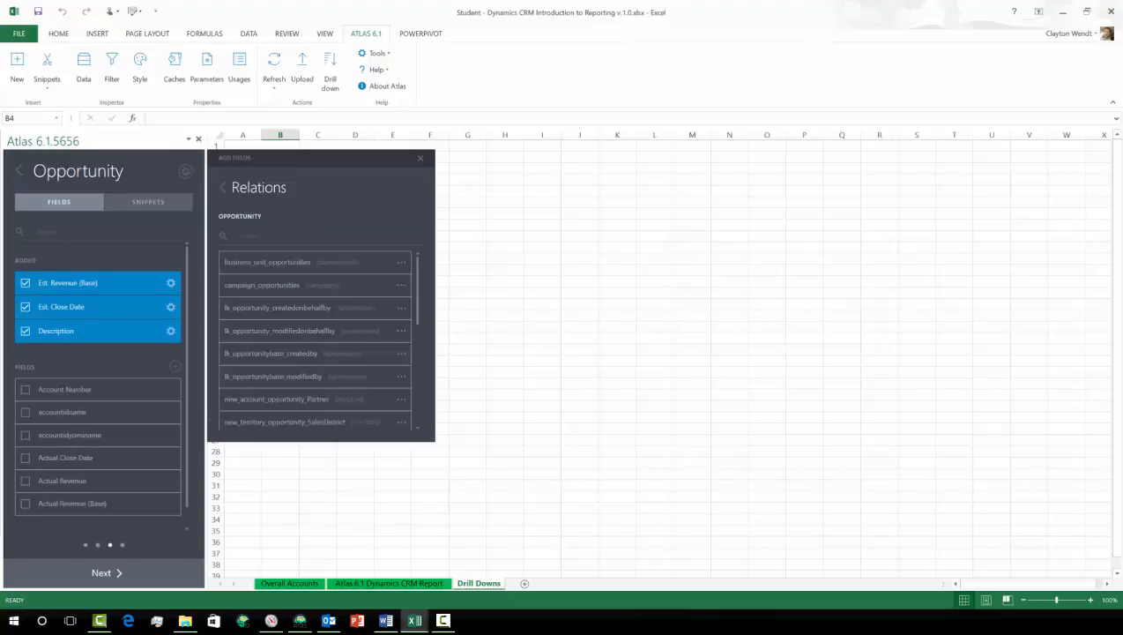
type("acc")
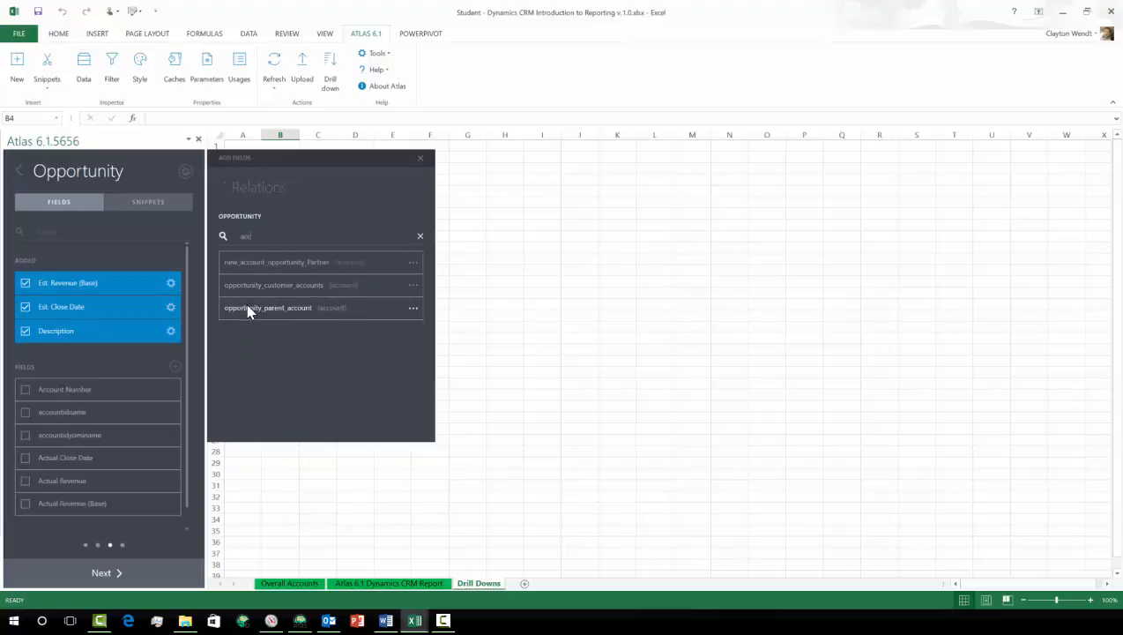
left_click(410, 285)
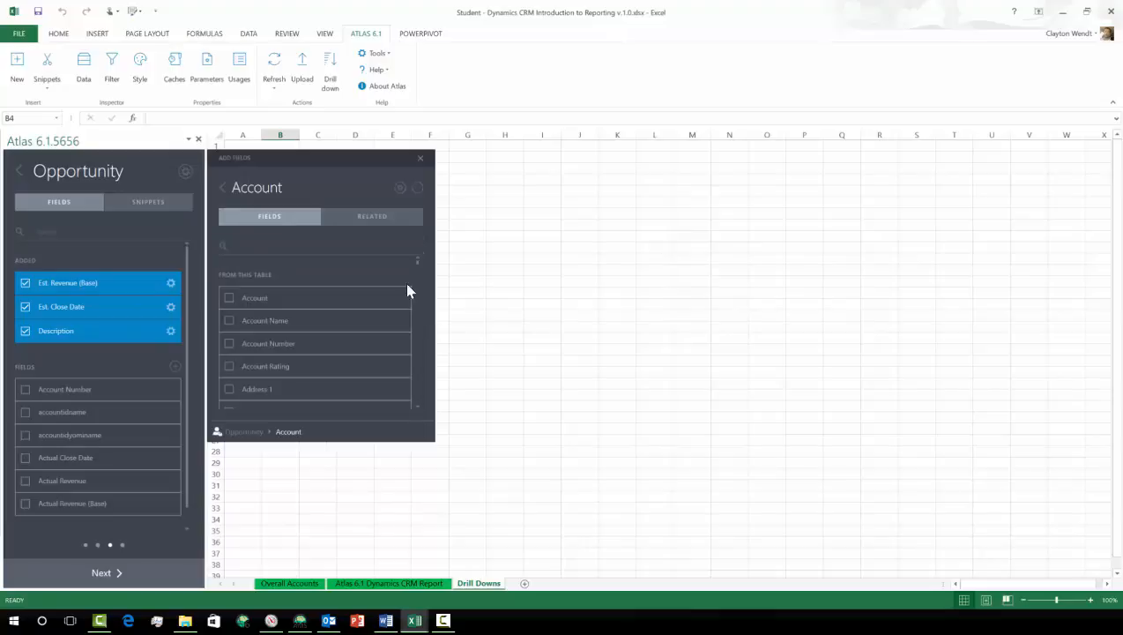
left_click(230, 344)
left_click(229, 321)
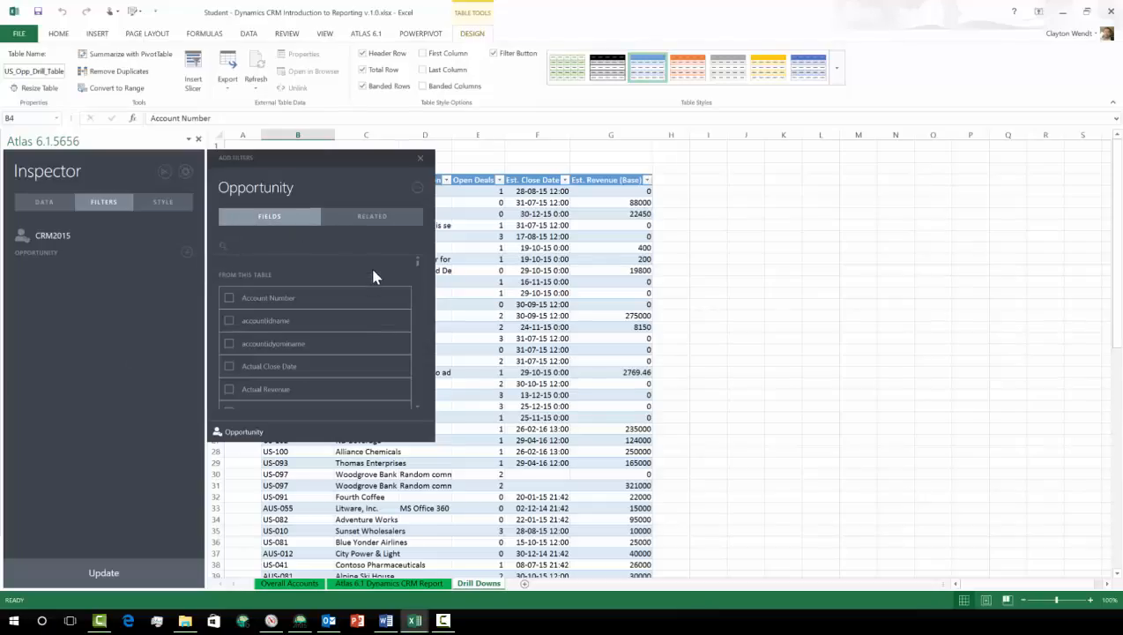
Step: Add the Account Number field of the related Account table as a filter on the opportunity list
left_click(372, 216)
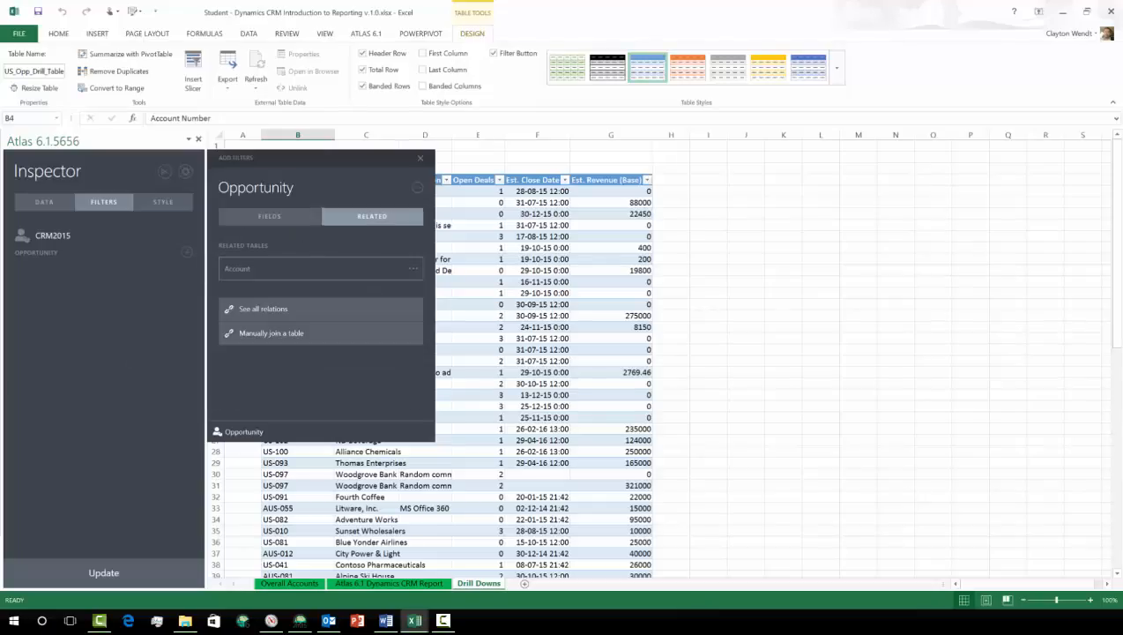
left_click(414, 273)
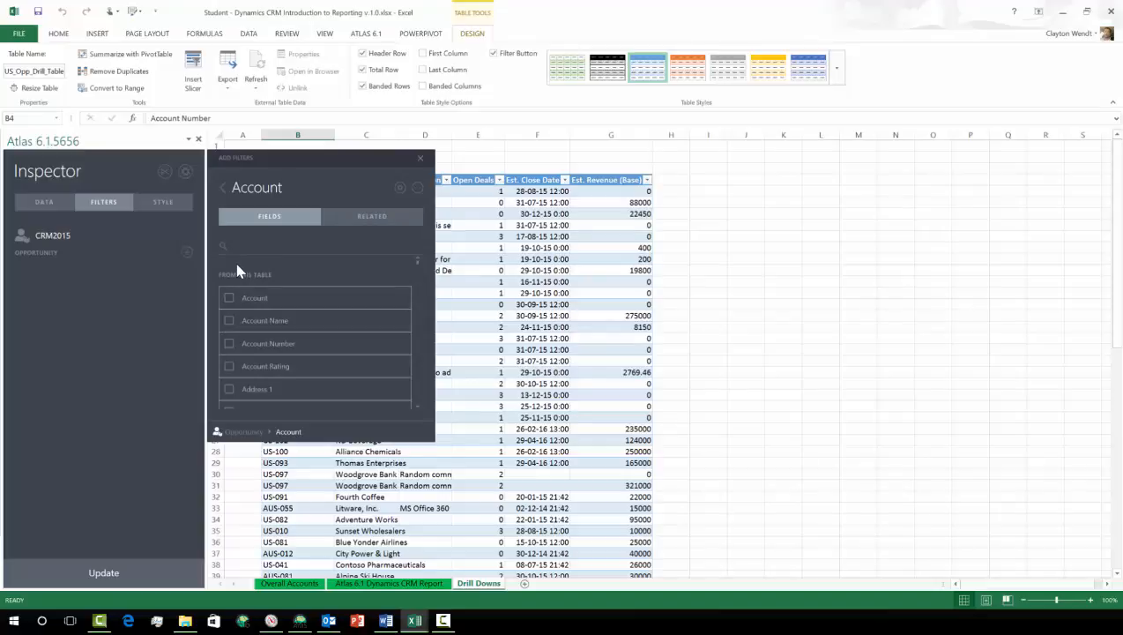
left_click(236, 341)
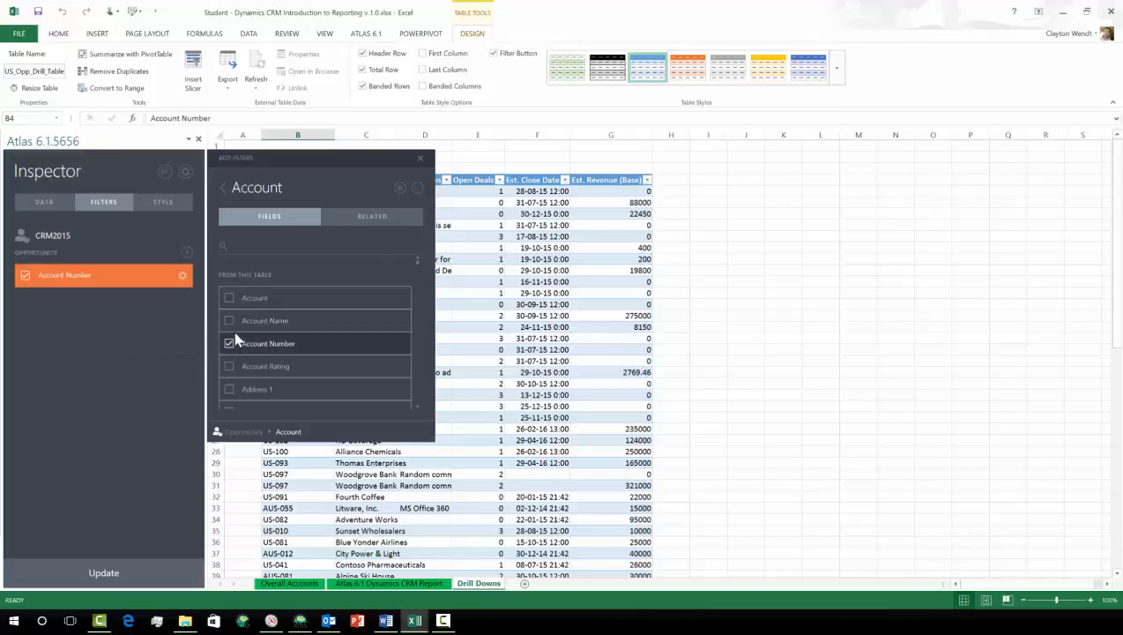
left_click(421, 158)
Step: Set the Account Number filter to US*
left_click(182, 277)
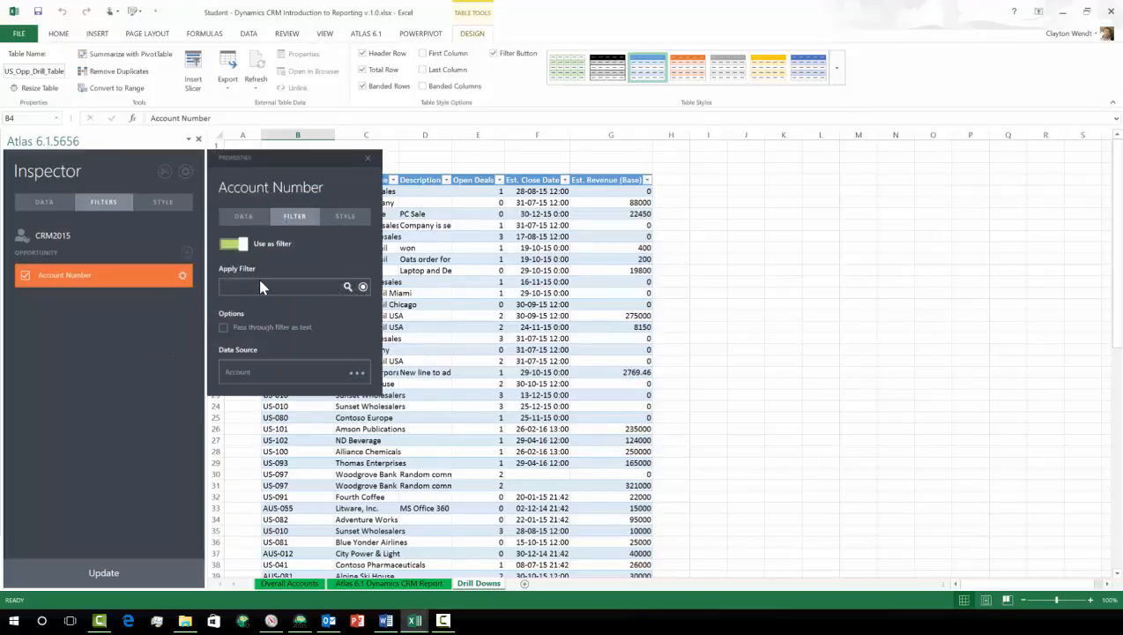
left_click(257, 286)
type("US*")
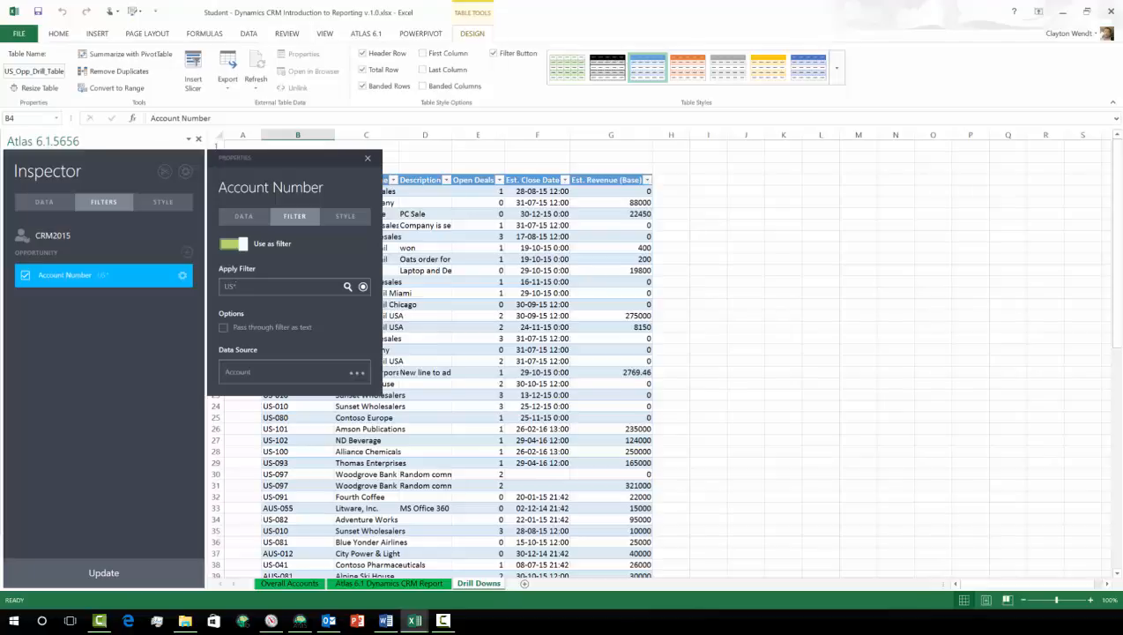
key("Return")
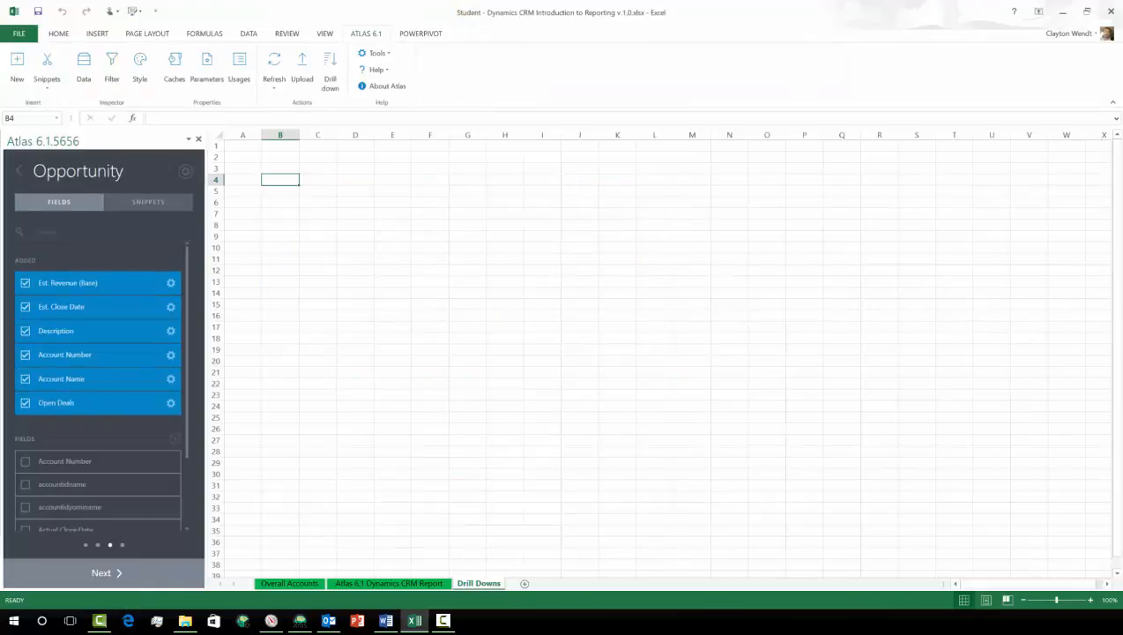
Step: Insert the opportunity list at cell B4 of the Drill Downs sheet without any filters and look through its rows
left_click(106, 572)
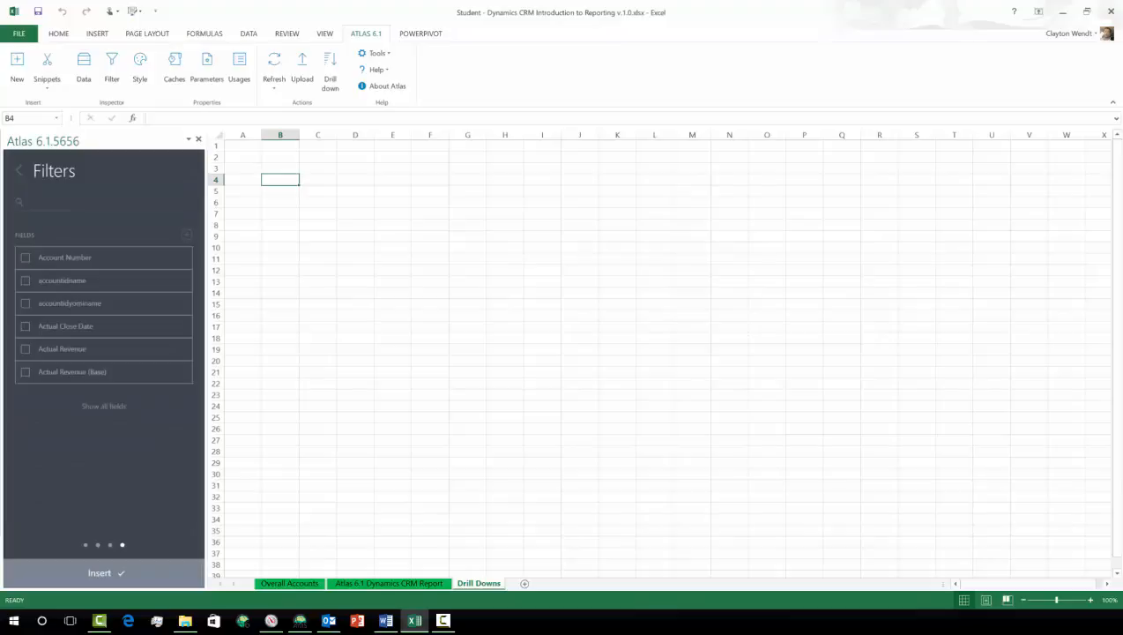
left_click(103, 573)
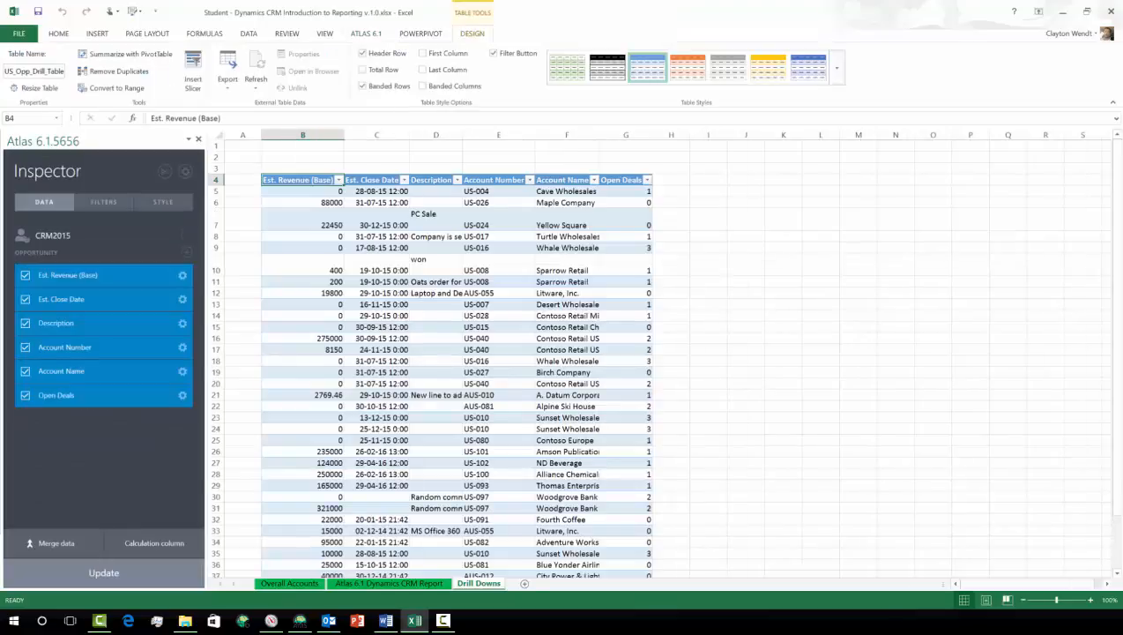
scroll(603, 327, "down", 4)
scroll(603, 326, "up", 5)
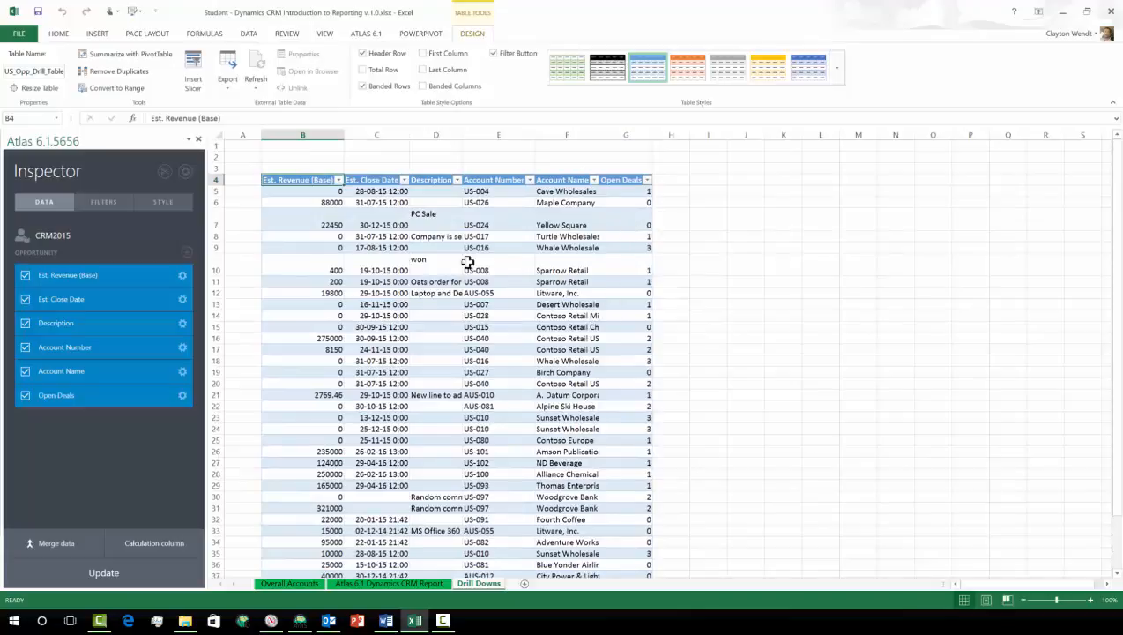
Step: Reorder the list columns to Account Number, Account Name, Description, Open Deals, Est. Close Date, Est. Revenue (Base)
left_click(161, 202)
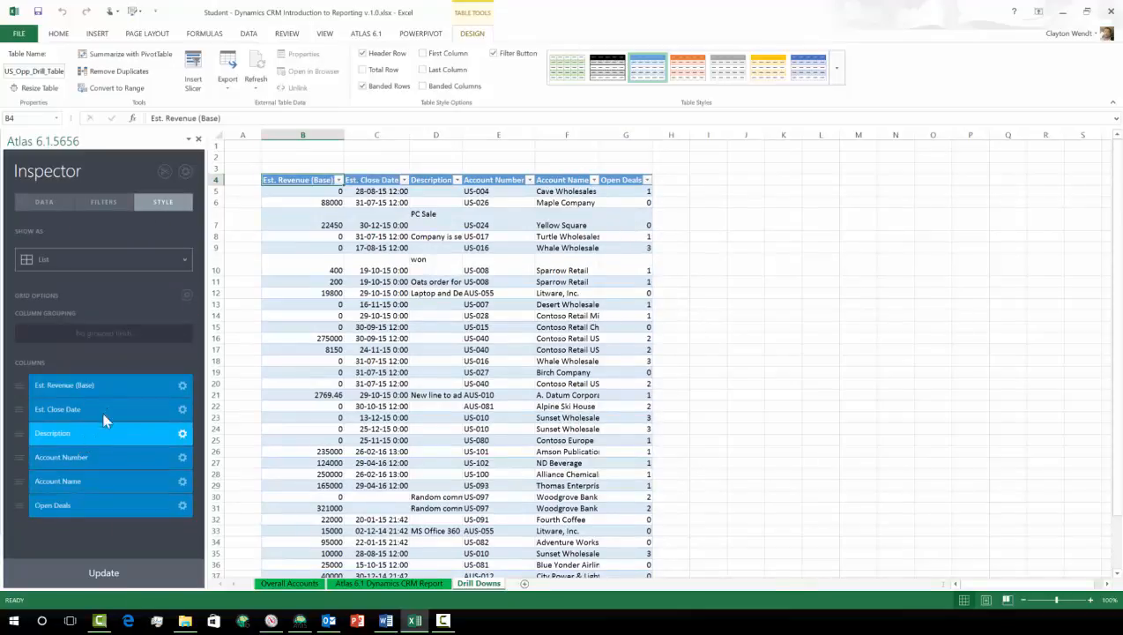
left_click_drag(114, 388, 99, 518)
left_click_drag(97, 393, 102, 503)
left_click_drag(93, 433, 90, 392)
left_click_drag(90, 457, 93, 410)
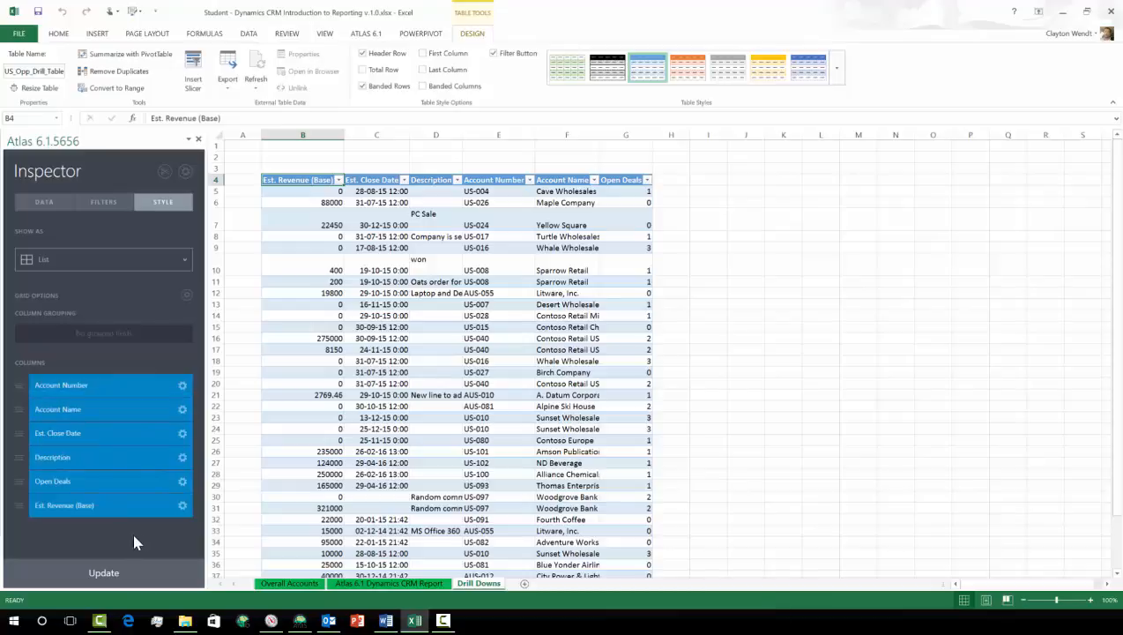
left_click_drag(90, 457, 92, 428)
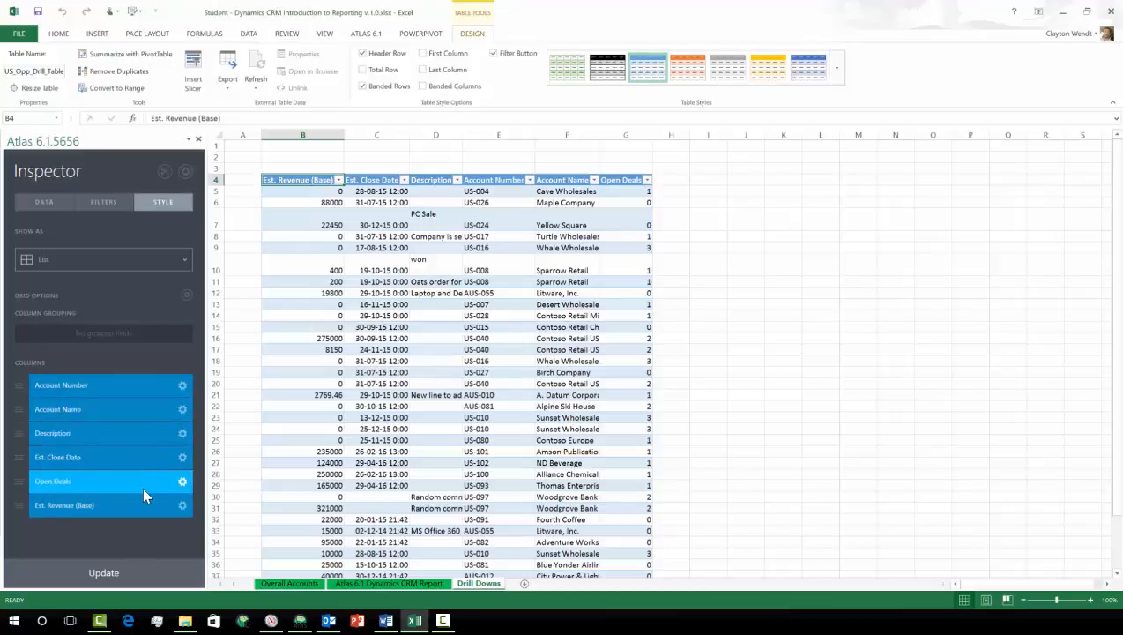
left_click_drag(142, 486, 134, 458)
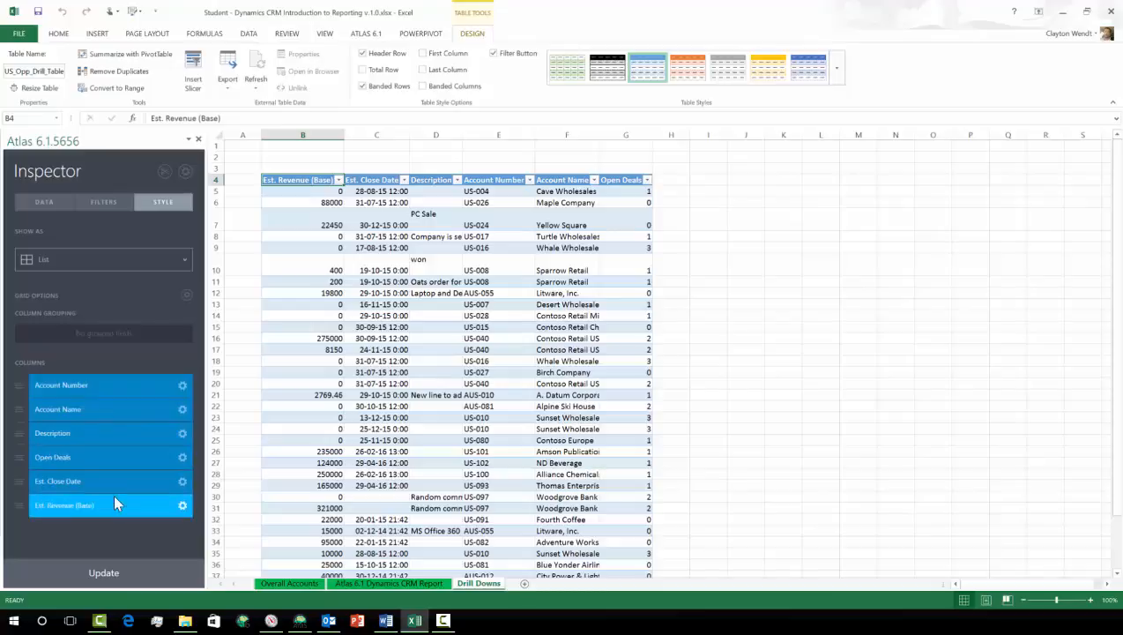
Step: Set the table total of the Open Deals column to Sum
right_click(145, 460)
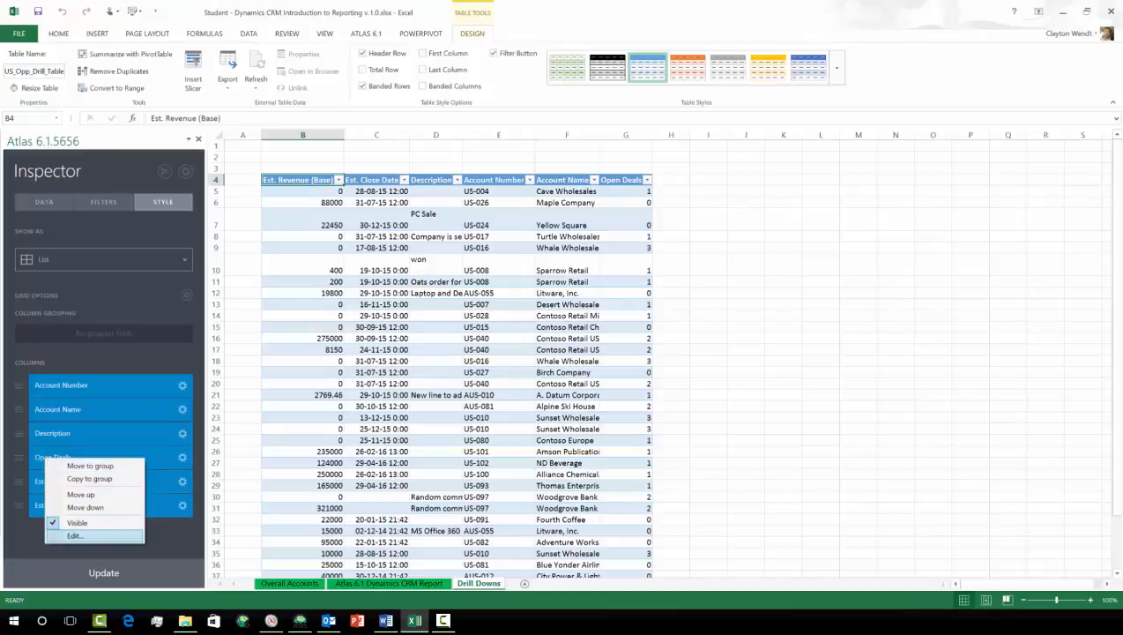
left_click(75, 535)
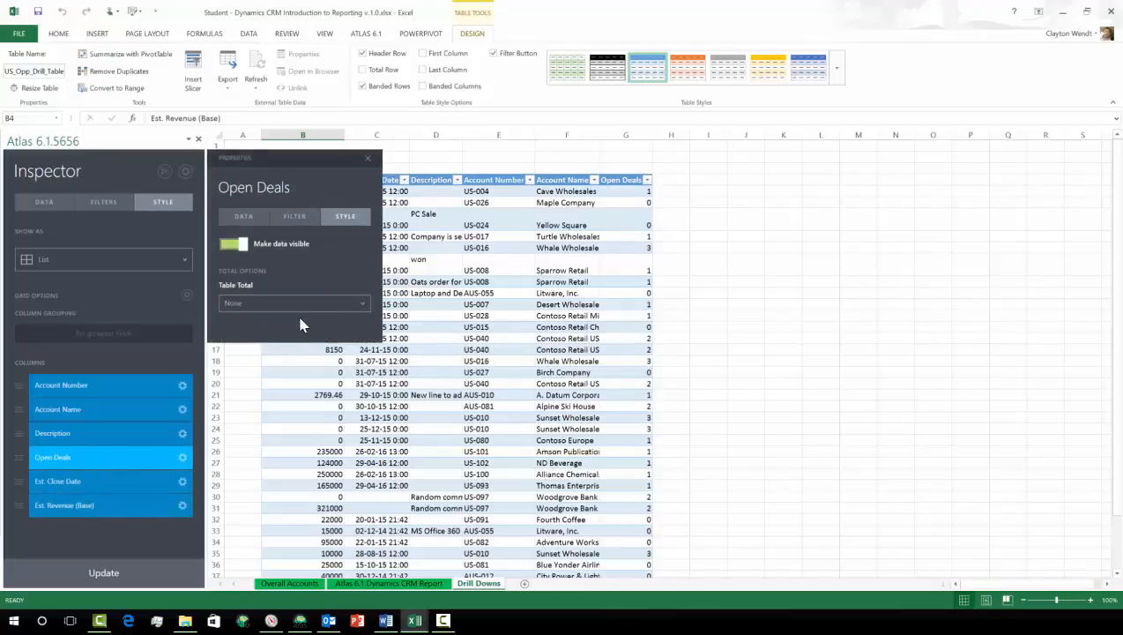
left_click(296, 305)
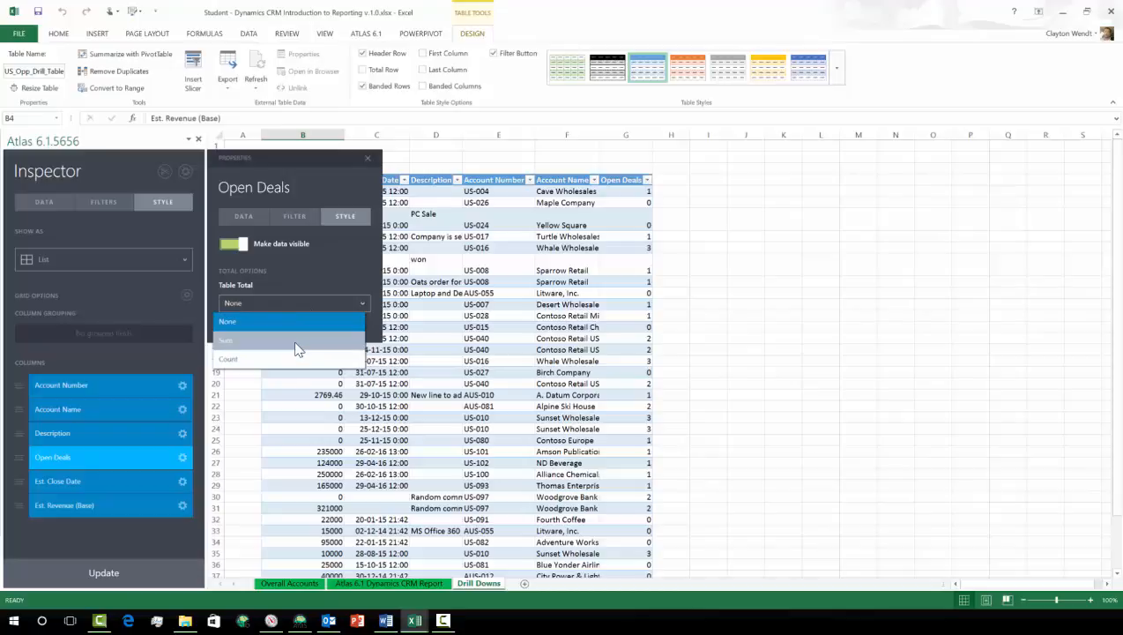
left_click(296, 350)
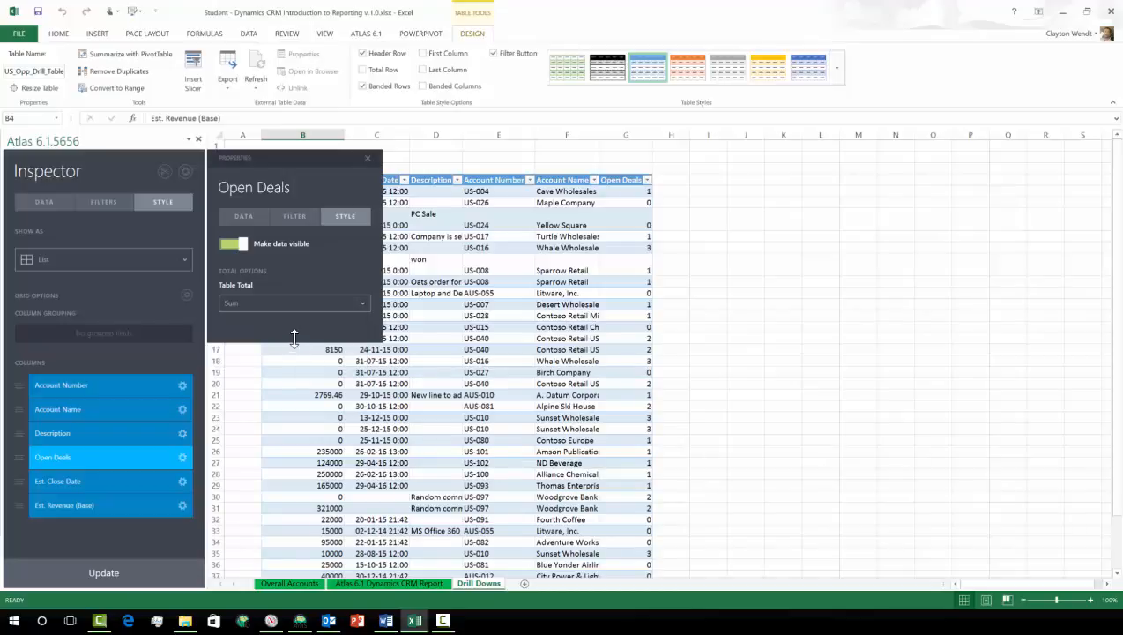
left_click(367, 157)
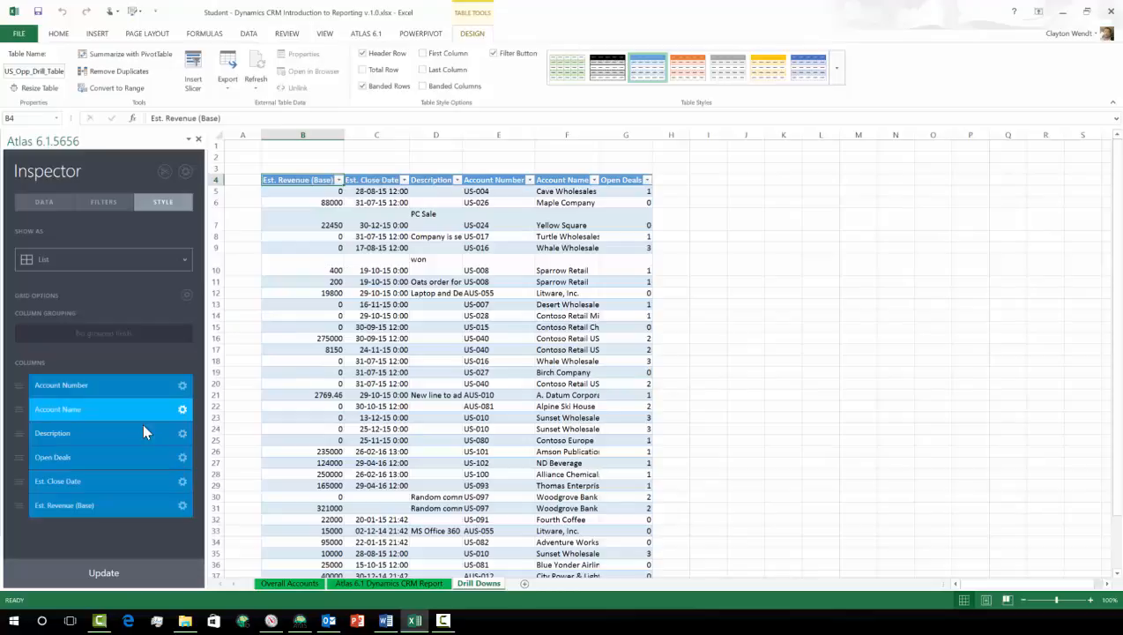
Step: Set the table total of the Account Name column to Count
right_click(126, 411)
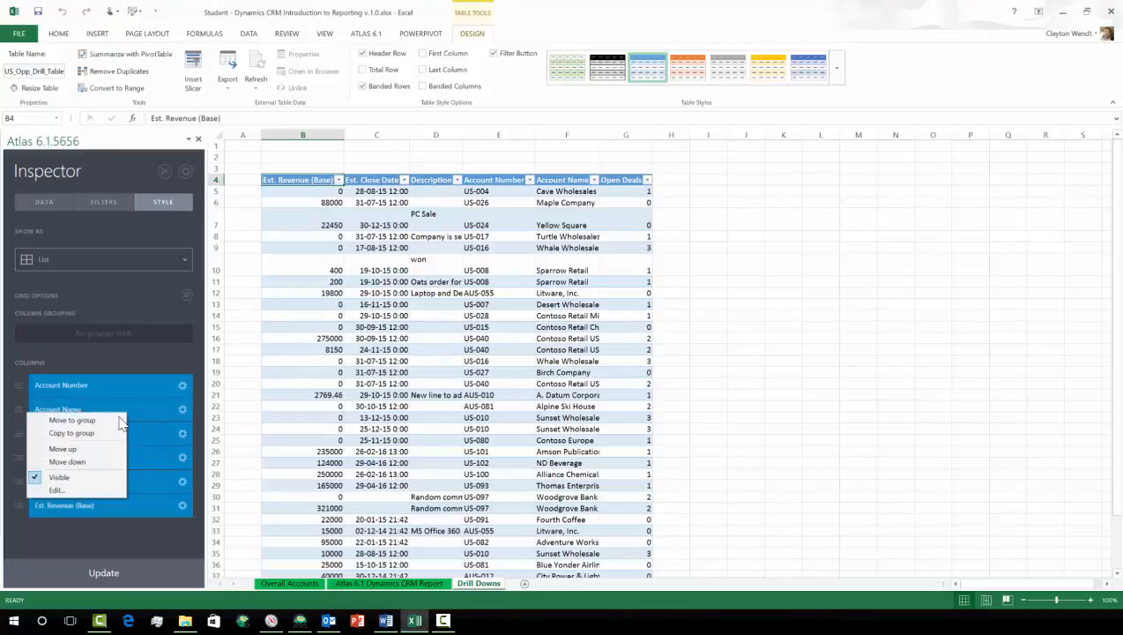
left_click(180, 410)
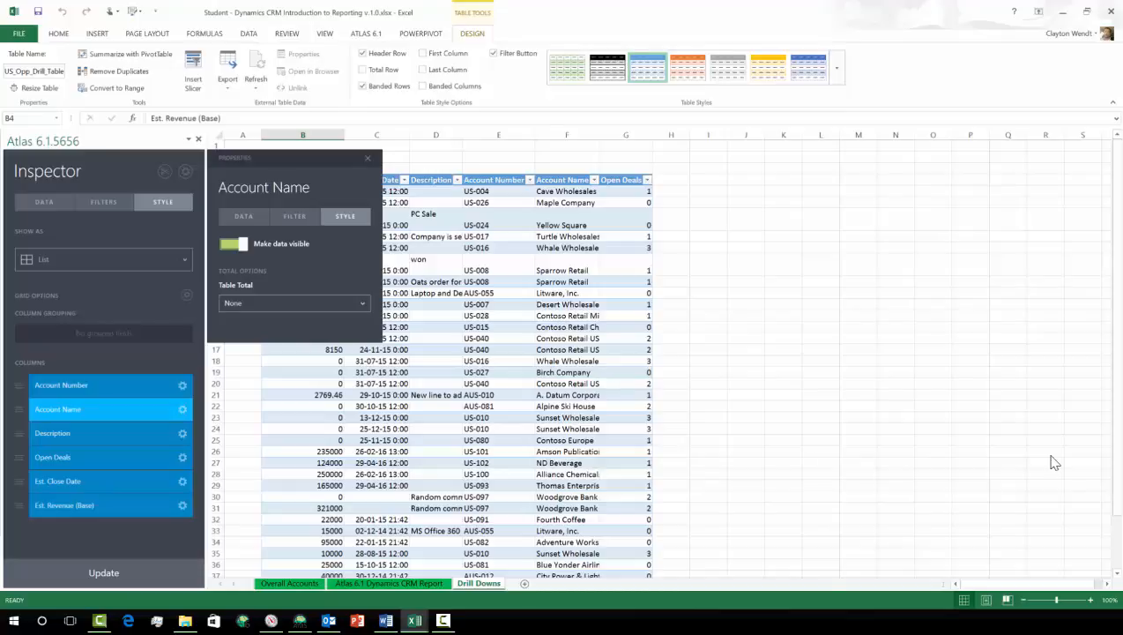
left_click(280, 305)
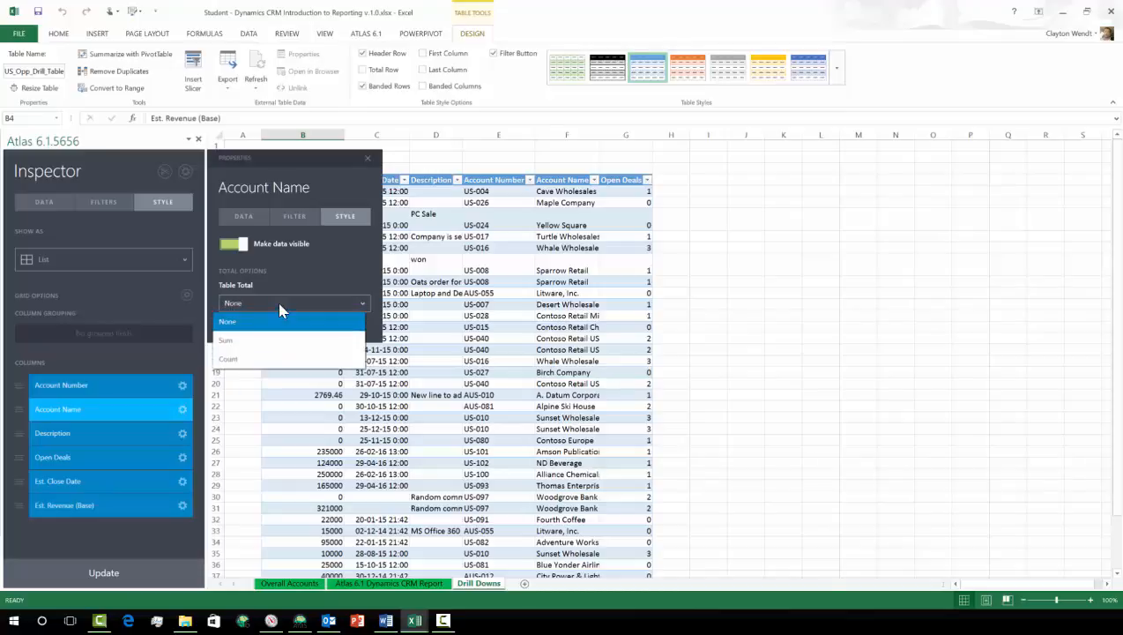
left_click(273, 358)
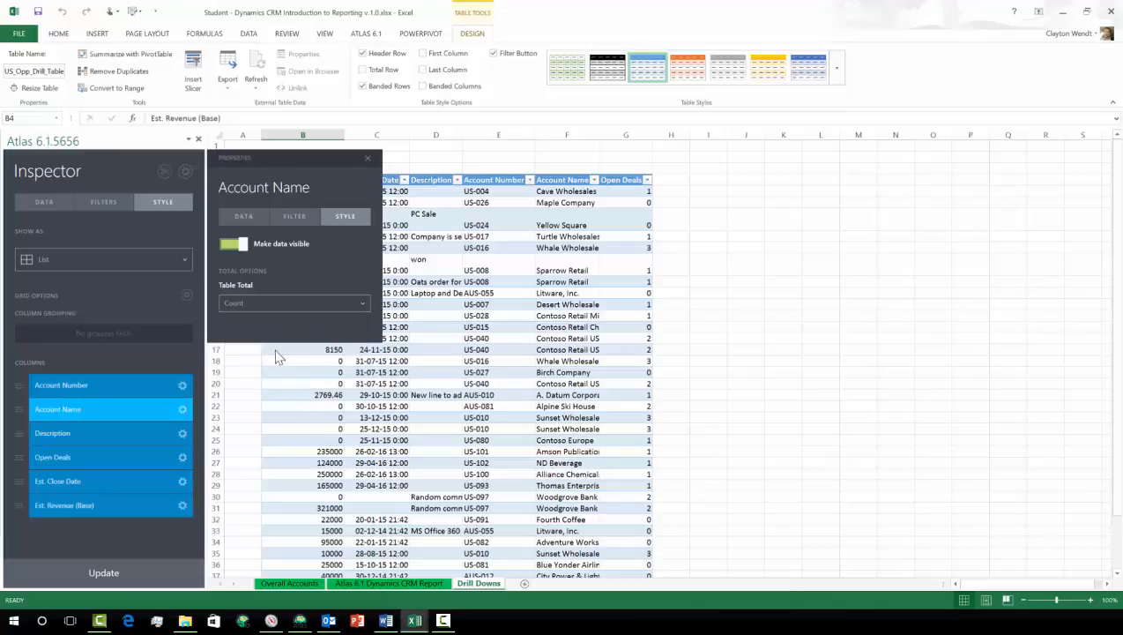
left_click(367, 158)
Step: Filter the list to Est. Revenue (Base) >0, remove the Description column and update the list
left_click(44, 202)
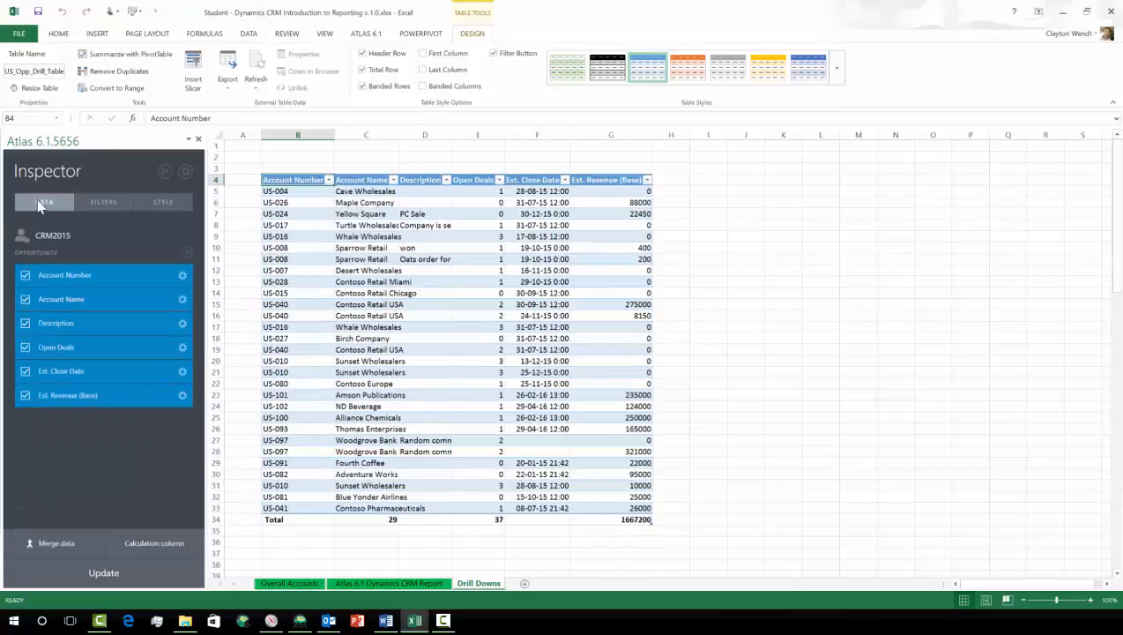
left_click(181, 395)
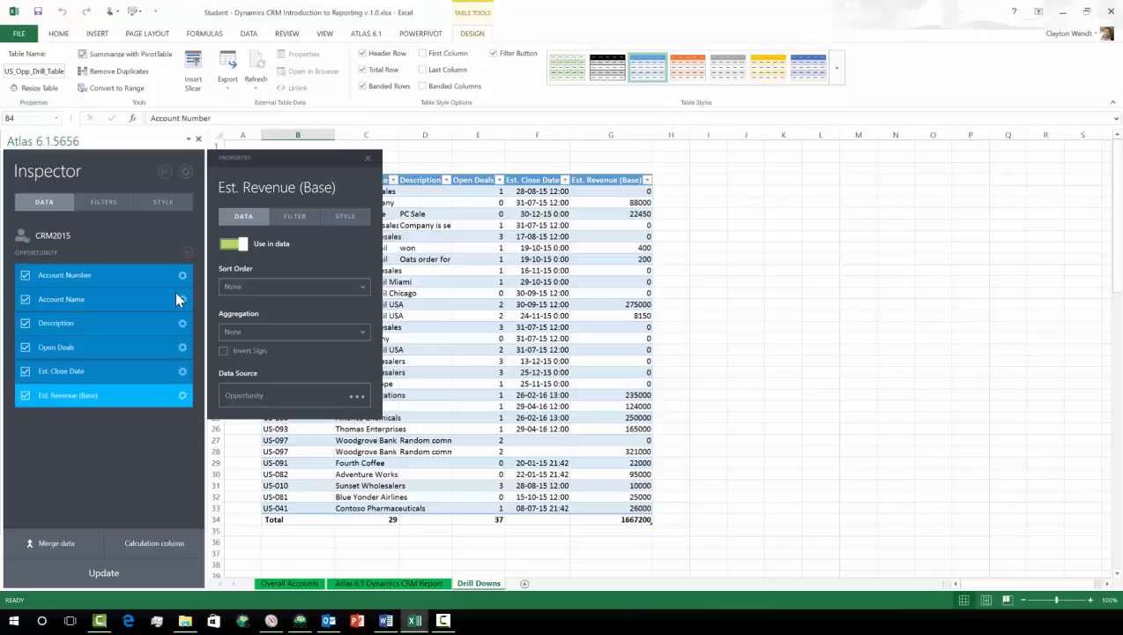
left_click(298, 218)
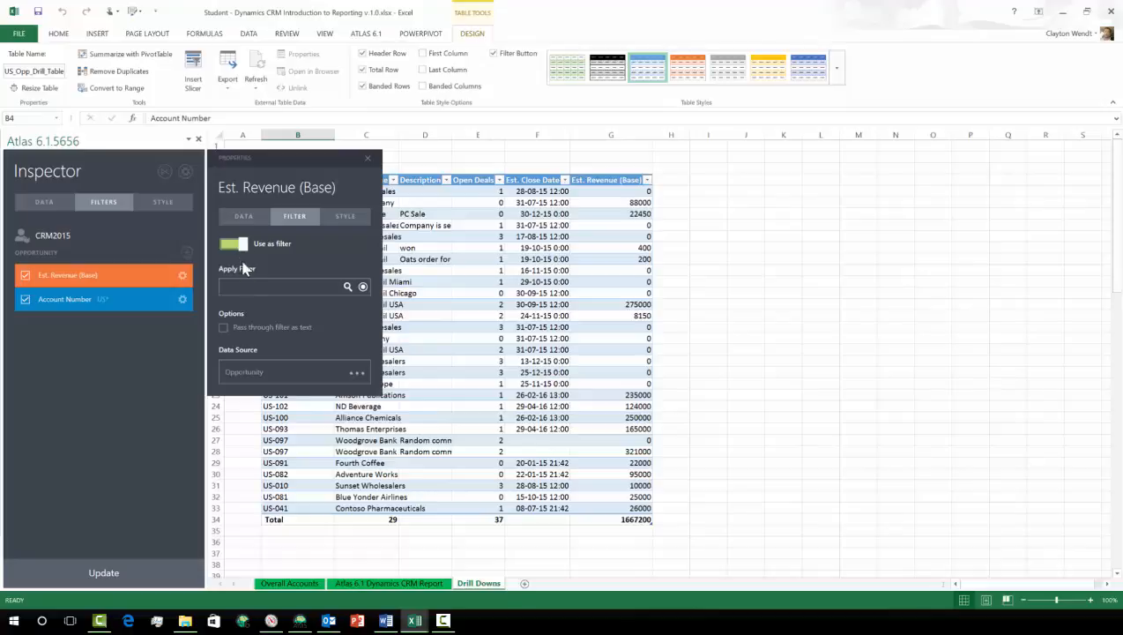
left_click(240, 288)
type(">0")
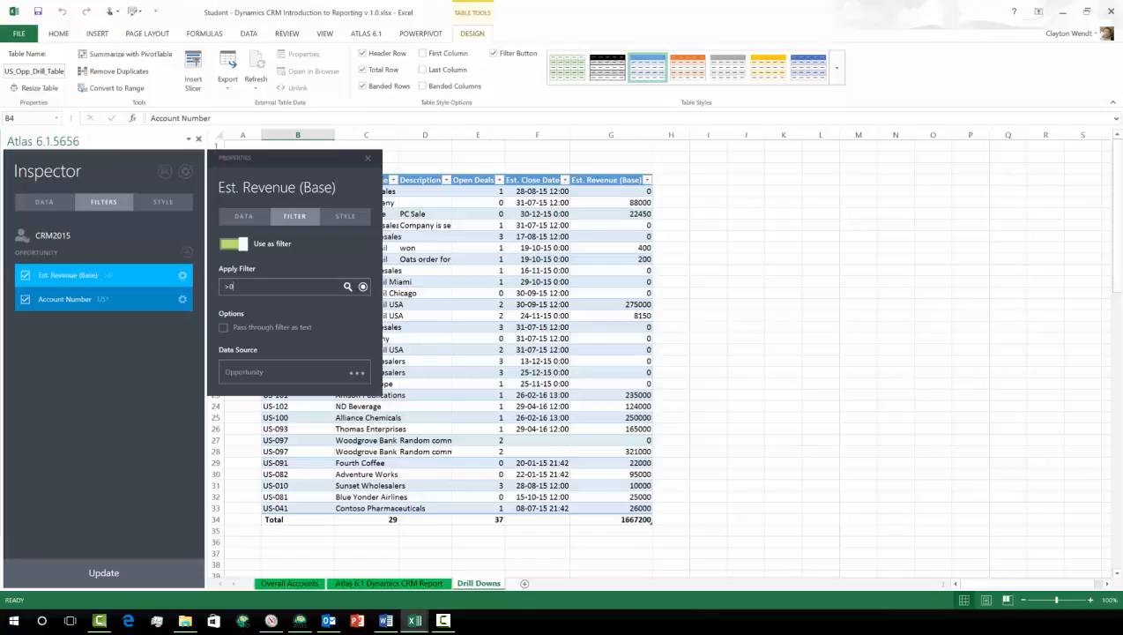
left_click(368, 158)
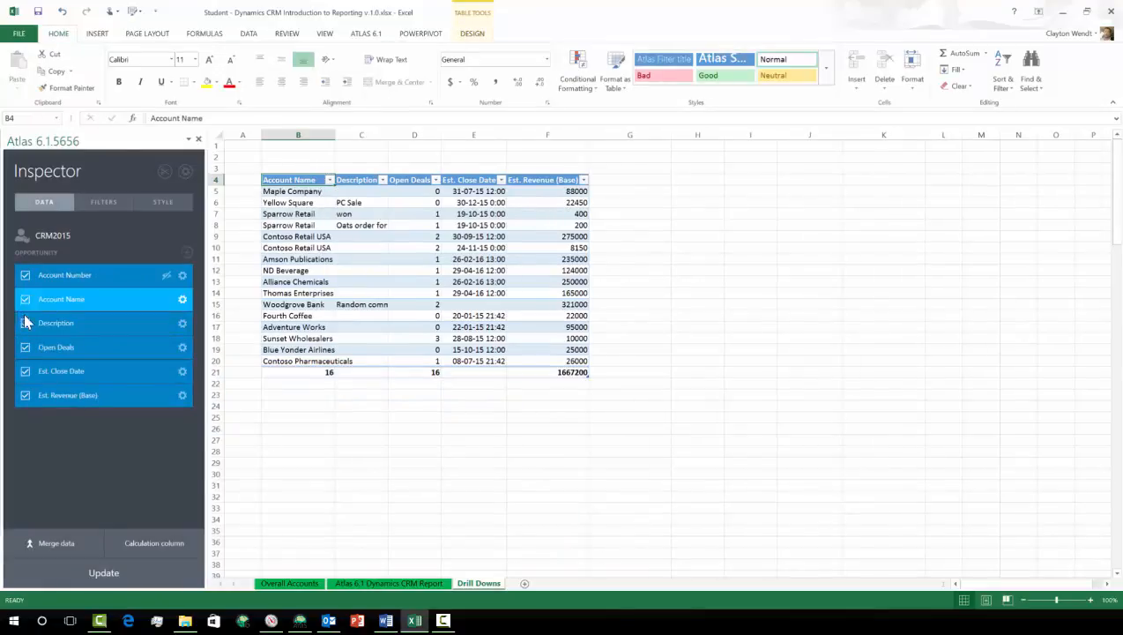
left_click(24, 323)
left_click(101, 572)
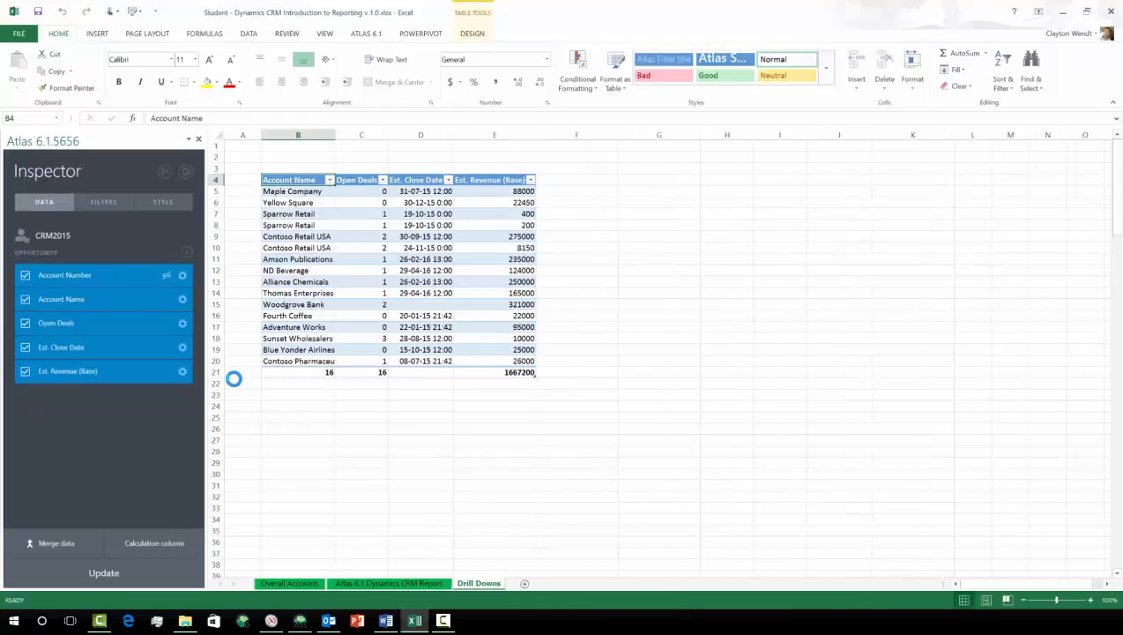
Step: Save the list as a snippet named US Drill in the CRM TRAINING workspace and folder, leaving its metadata empty
left_click(165, 171)
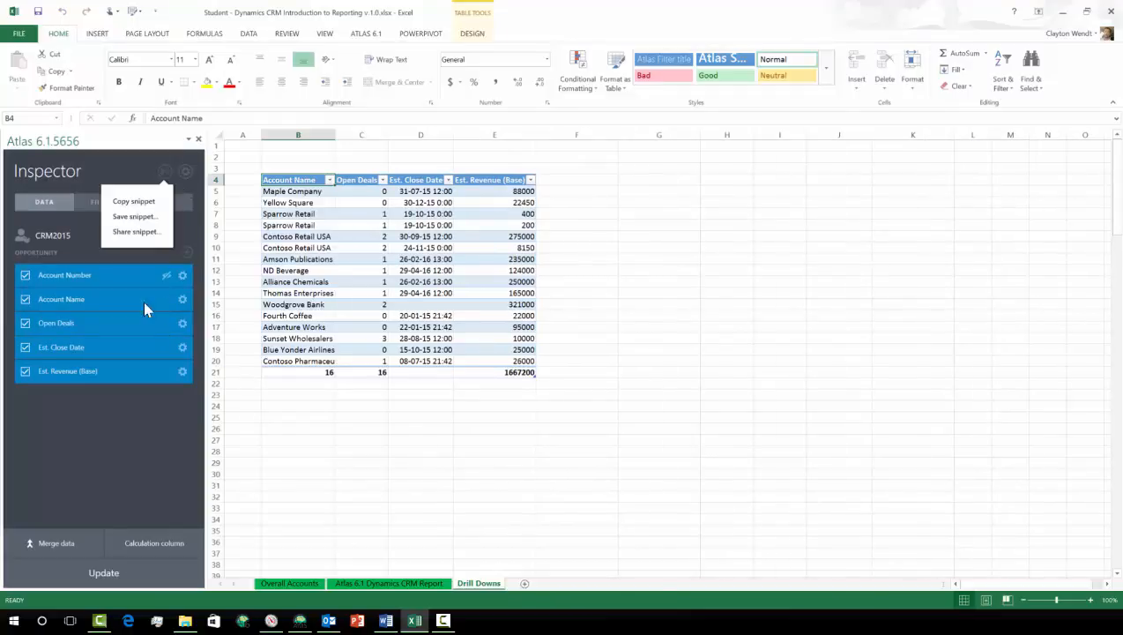
left_click(130, 216)
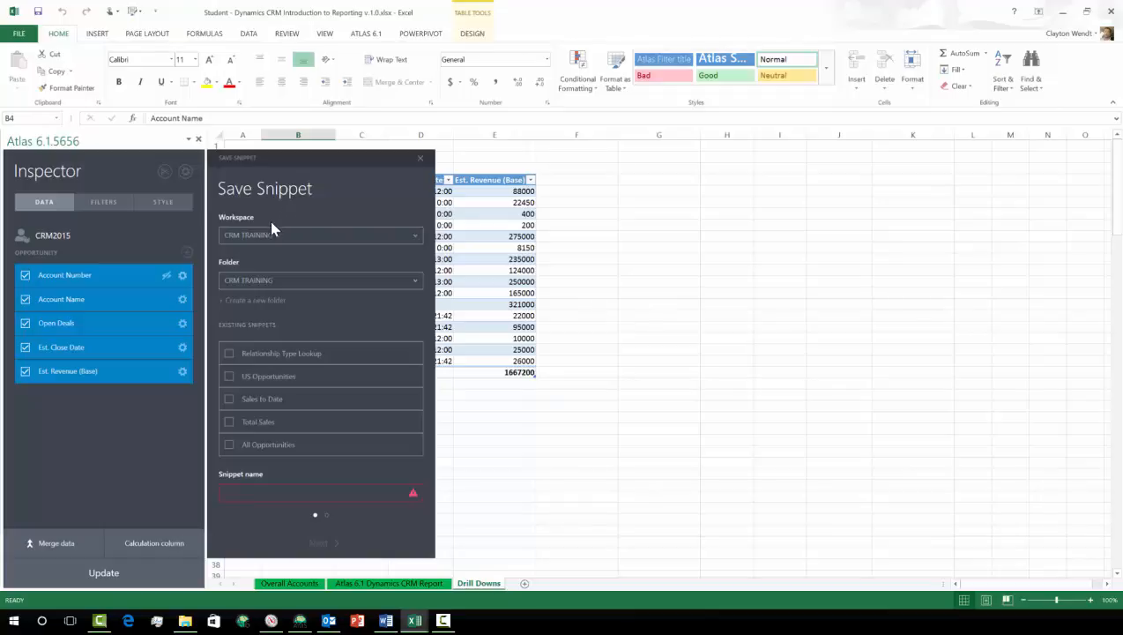
left_click(248, 492)
type("US Drill")
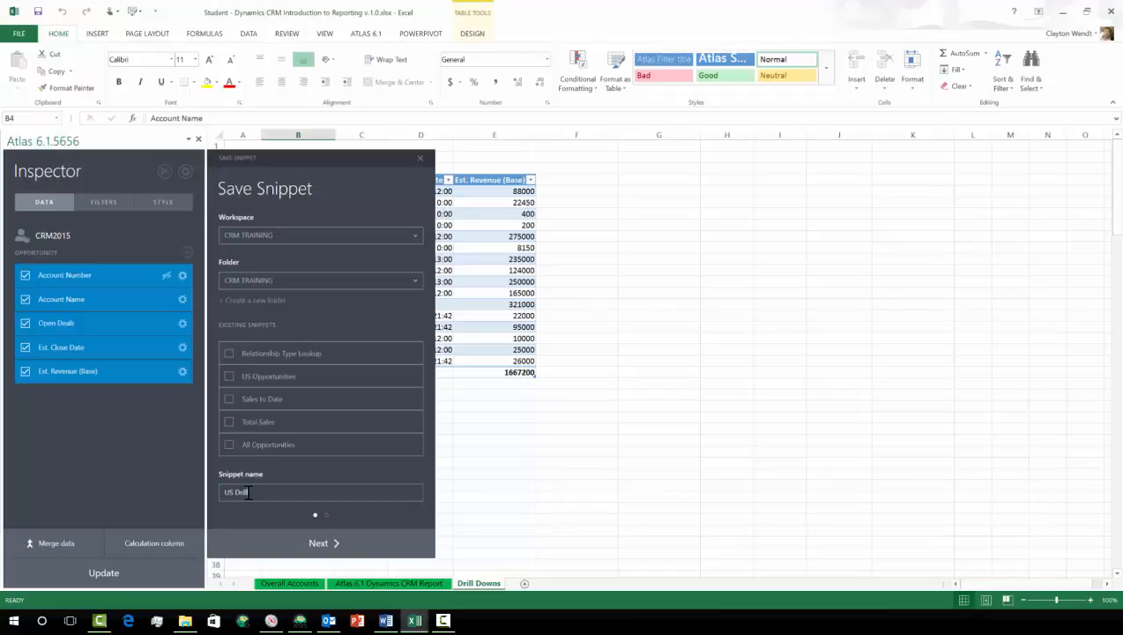
left_click(301, 546)
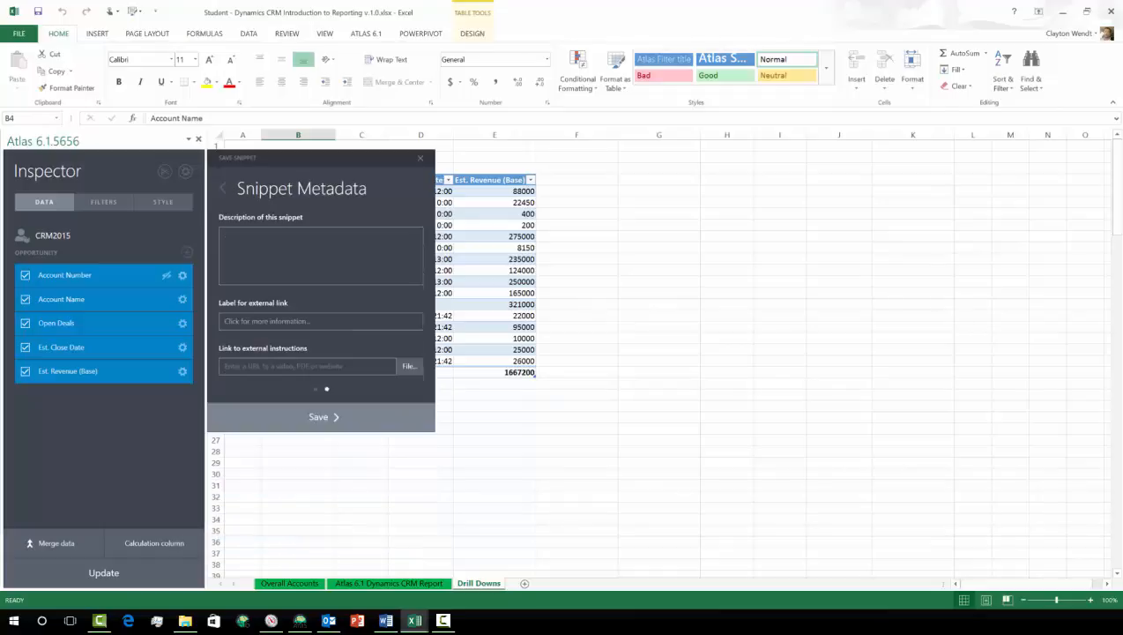
left_click(331, 418)
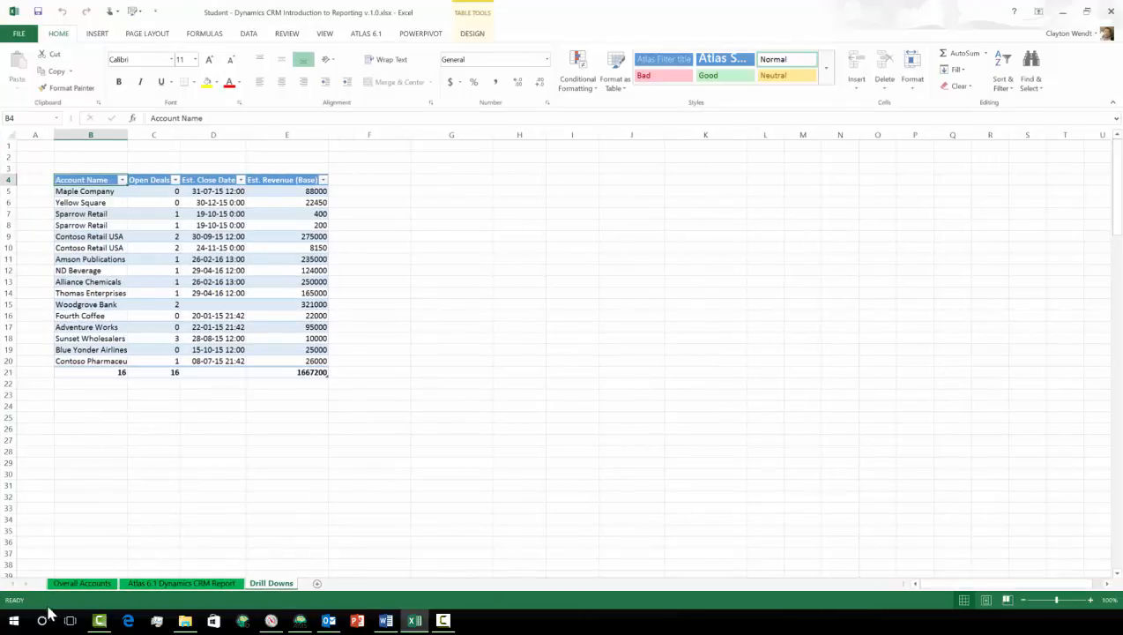
Step: Start a new drill down named US Drill for the US Opportunities value on the Overall Accounts sheet
left_click(82, 583)
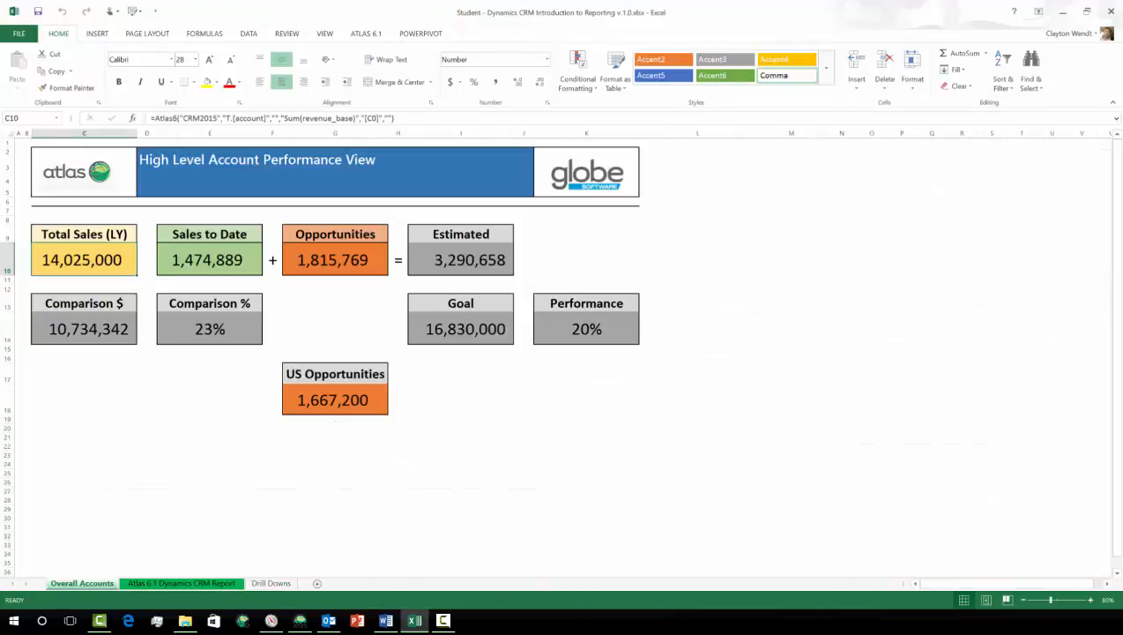
left_click(381, 398)
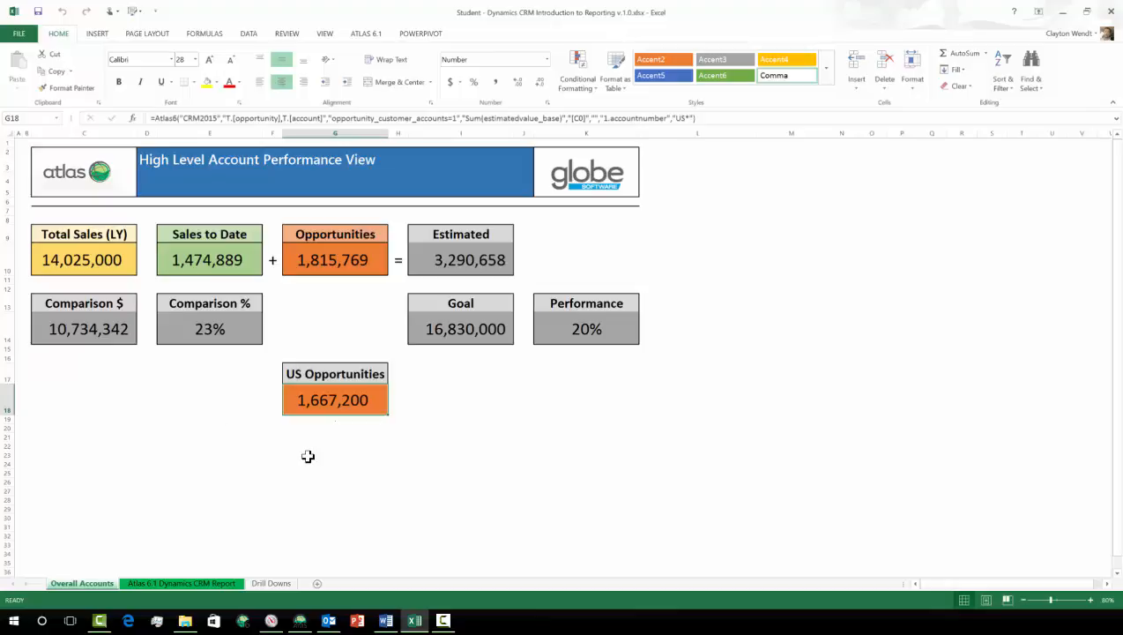
left_click(365, 36)
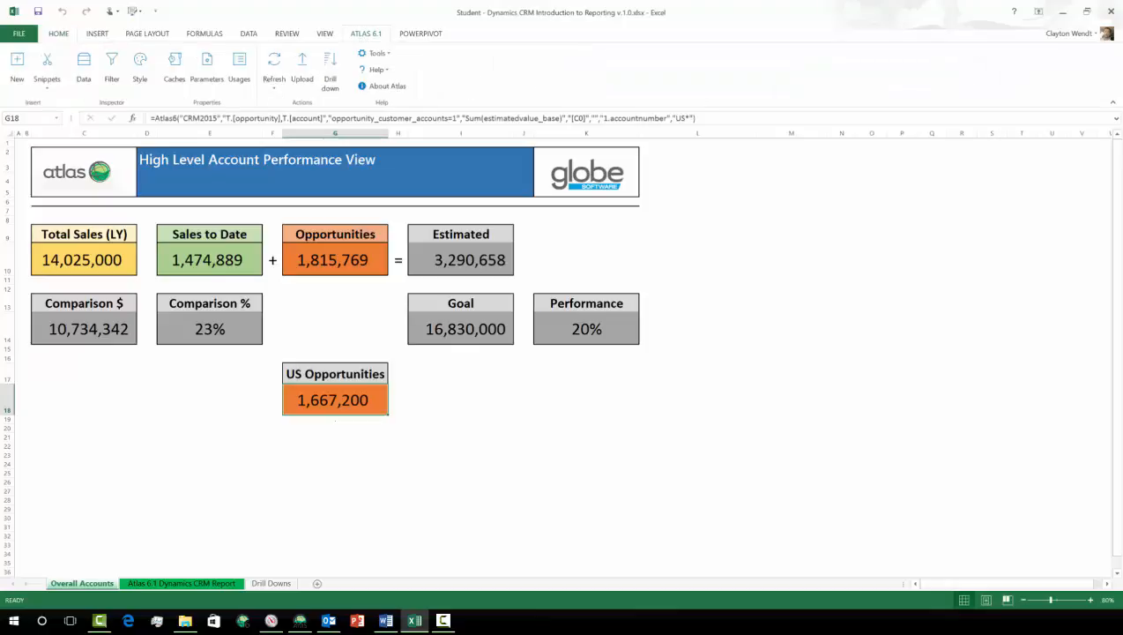
left_click(329, 72)
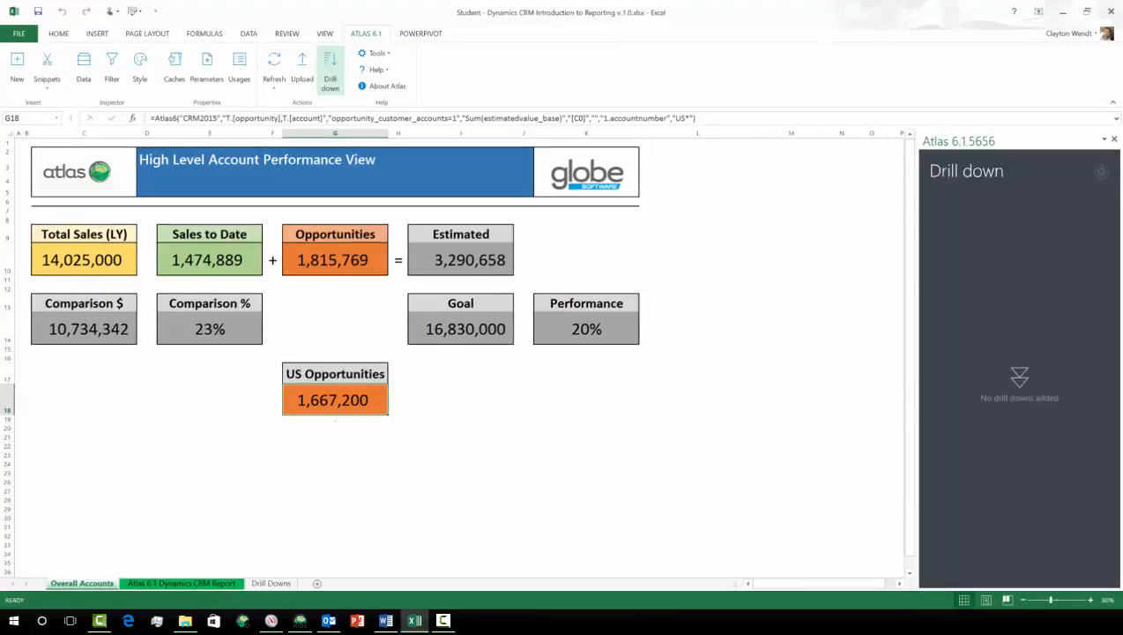
left_click(1100, 174)
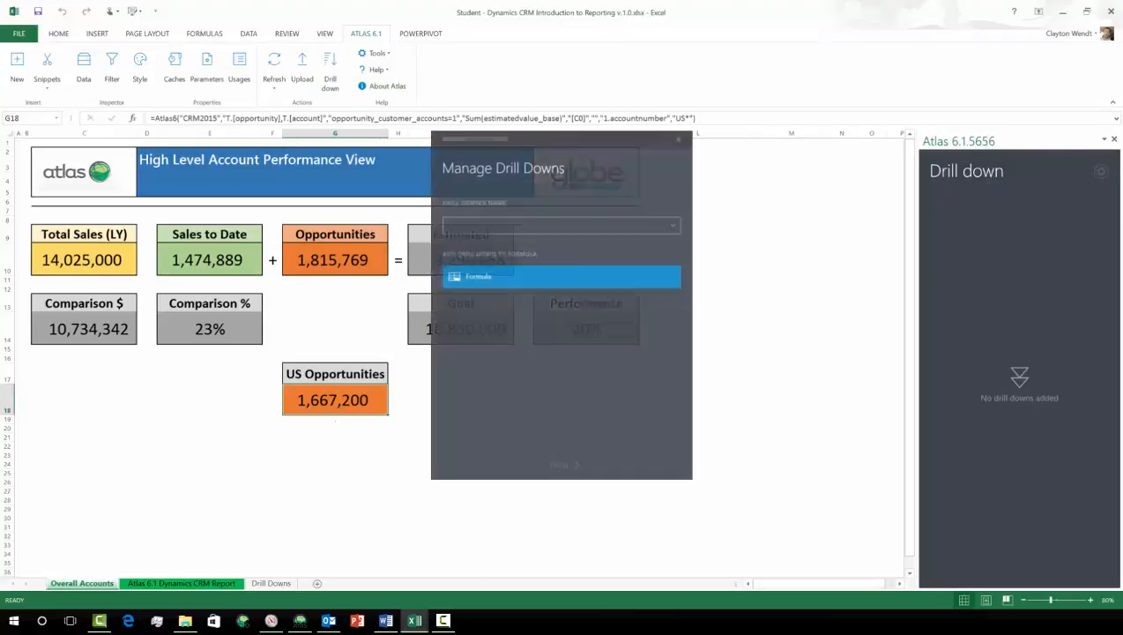
left_click(613, 227)
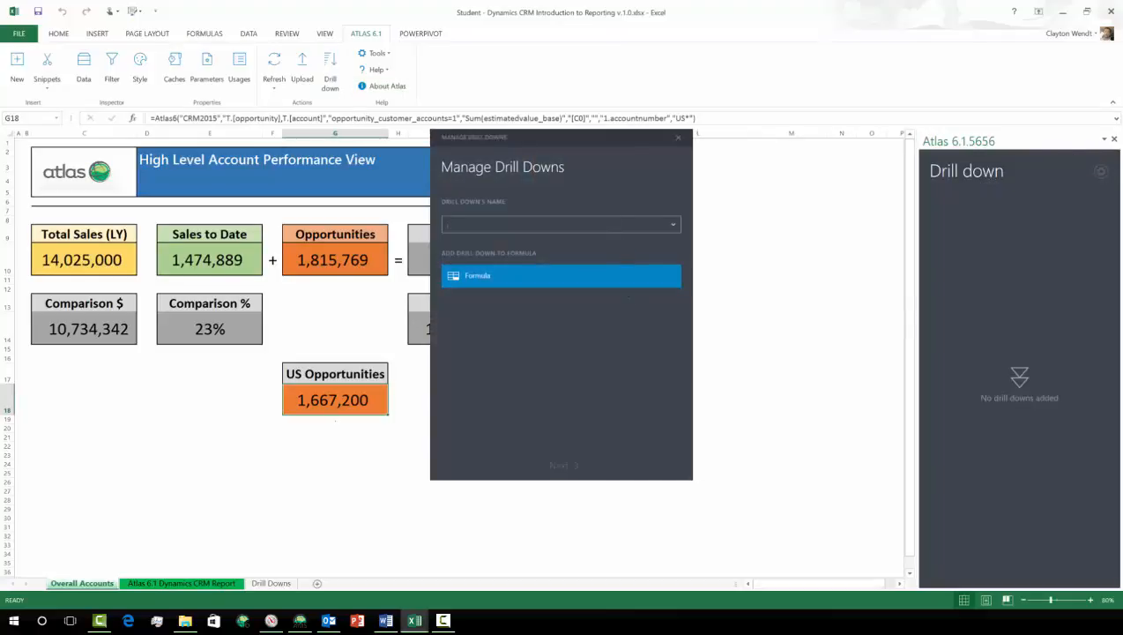
type("U")
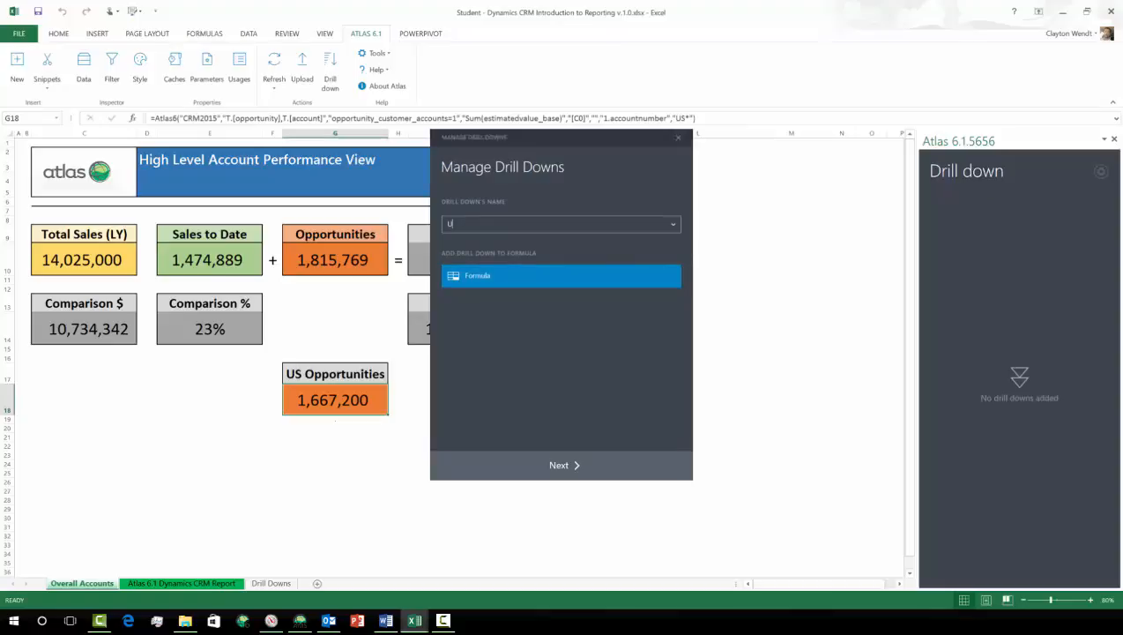
type("S Drill")
left_click(594, 467)
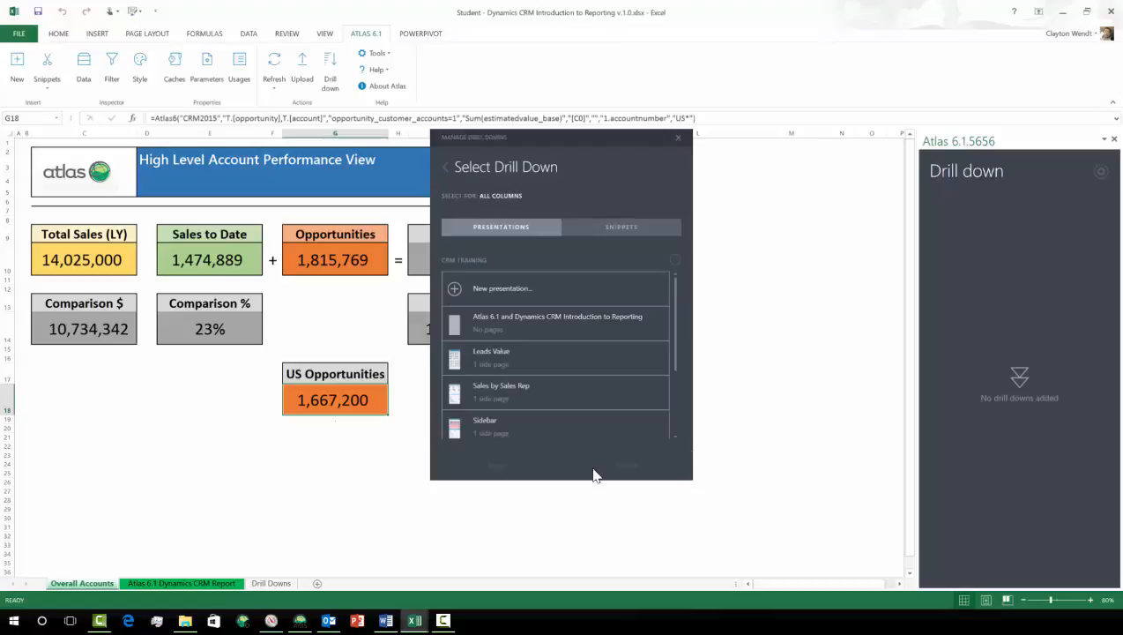
Step: Assign the US Drill snippet from CRM TRAINING to the drill down and save it
left_click(655, 233)
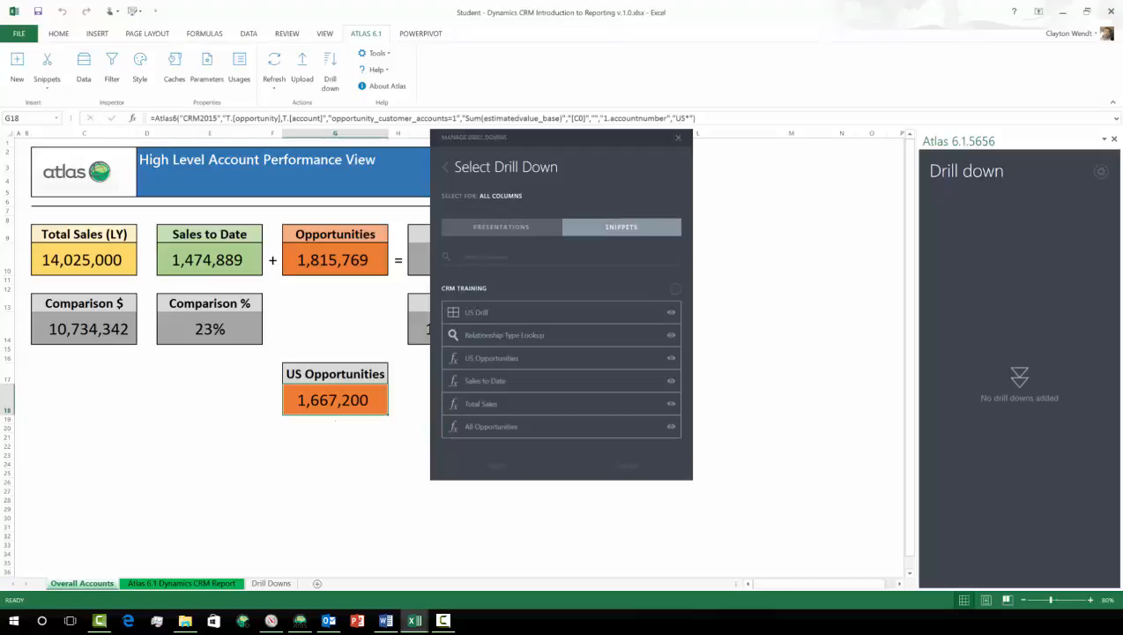
left_click(491, 318)
left_click(522, 472)
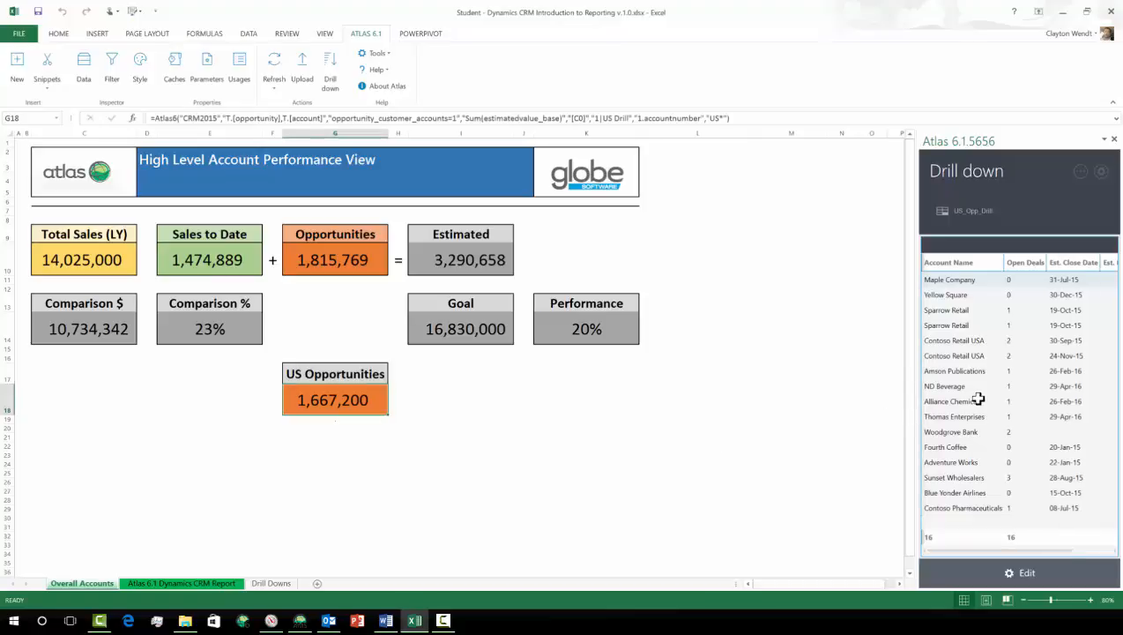
Step: Leave the US Opportunities value, reselect it and reopen its drill down to check the opportunity list
left_click(901, 373)
left_click(698, 419)
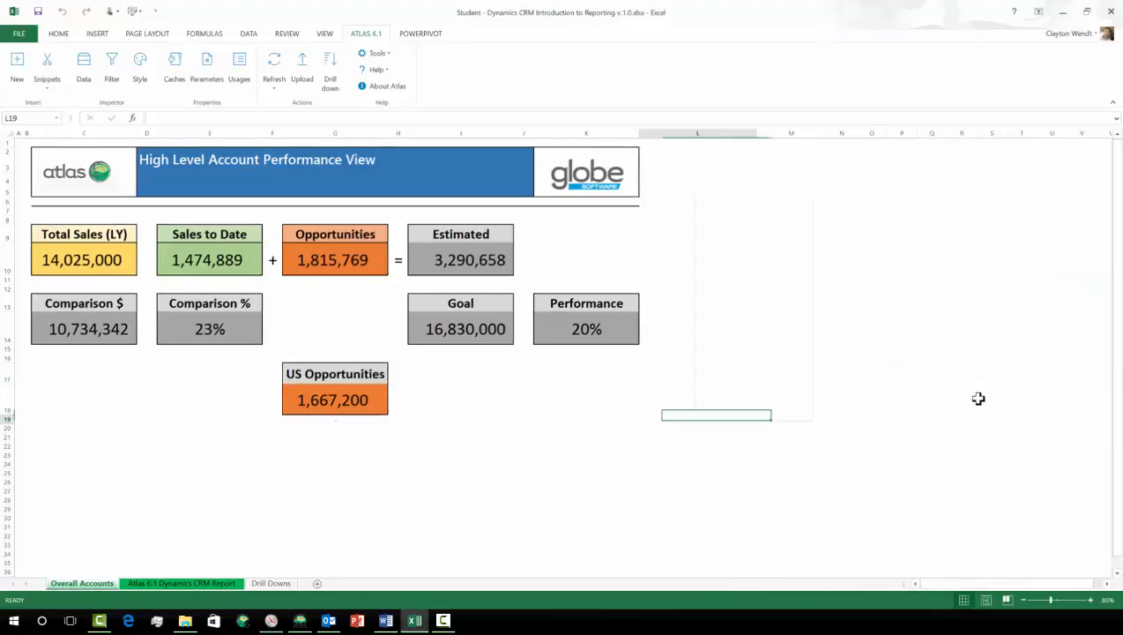
left_click(321, 397)
left_click(331, 71)
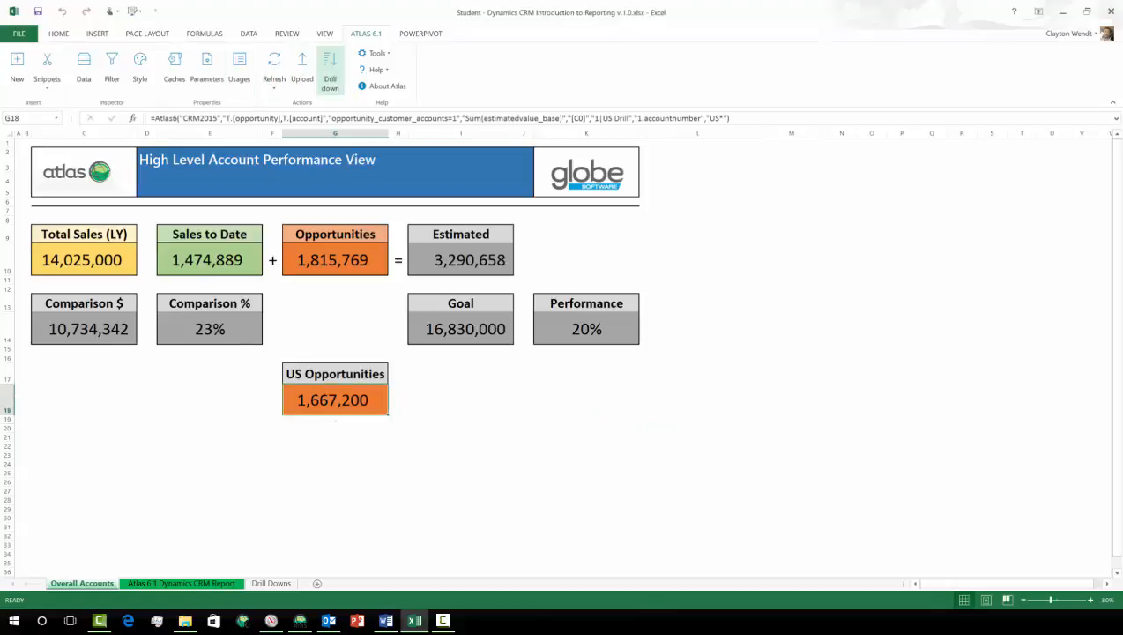